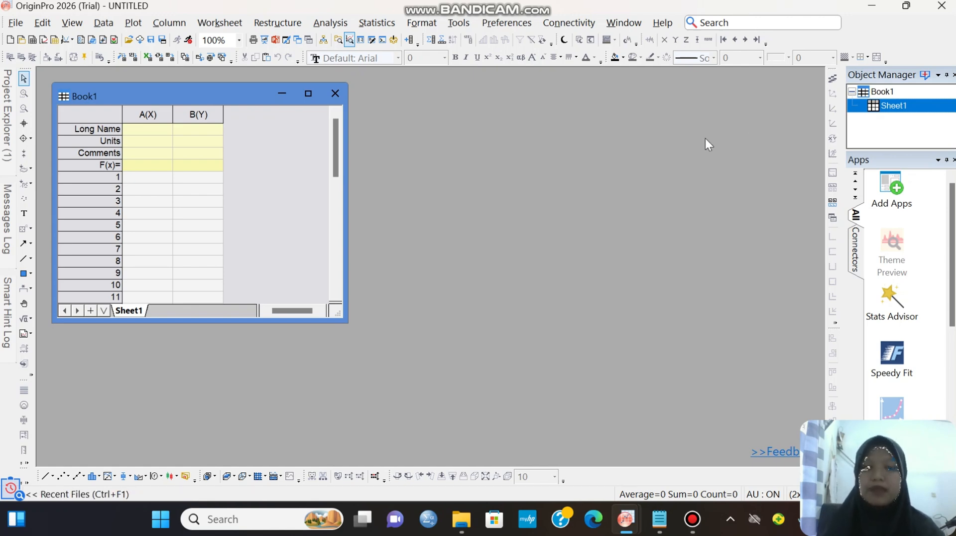
- Switch to the XRD 1 file in Notepad and select and copy all of its two-column data
mouse_move(654, 530)
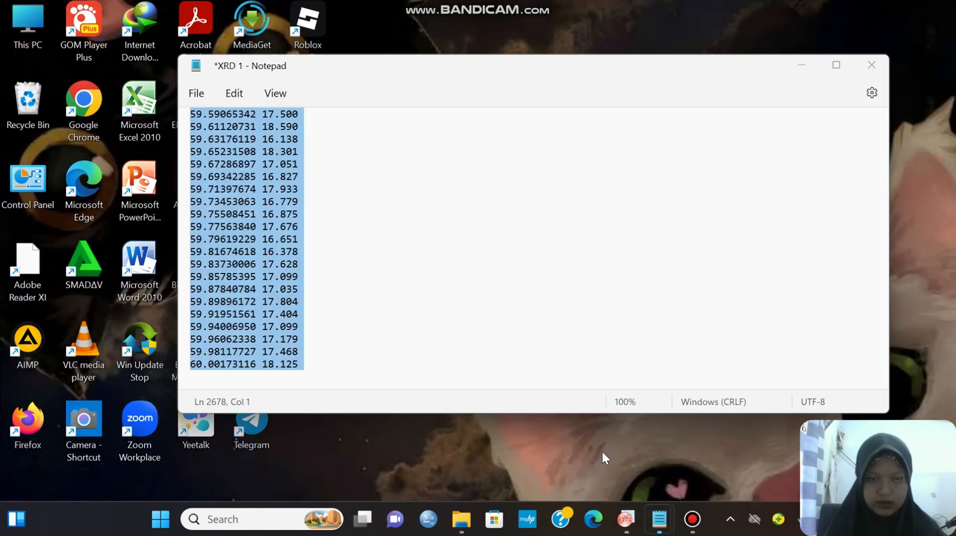
click(601, 449)
scroll(238, 157, up, 20)
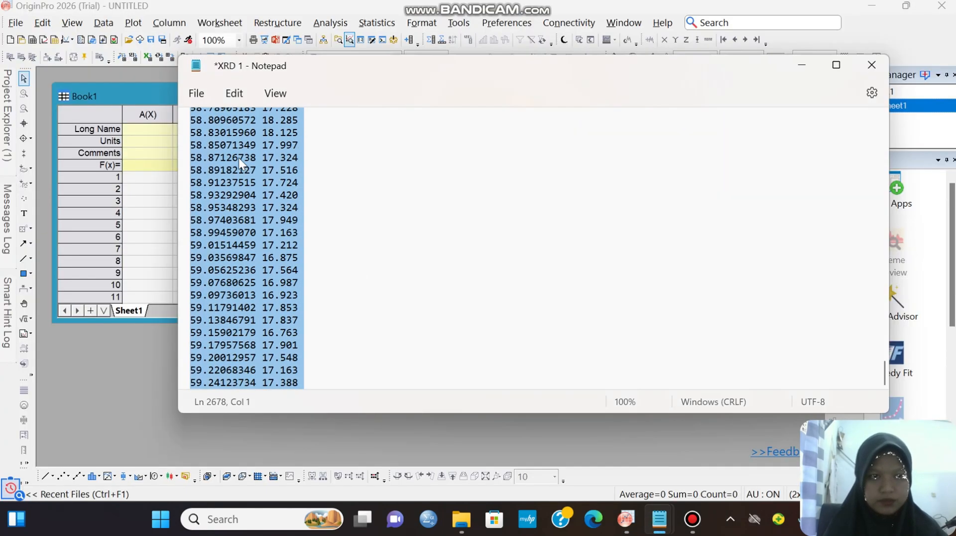
click(238, 157)
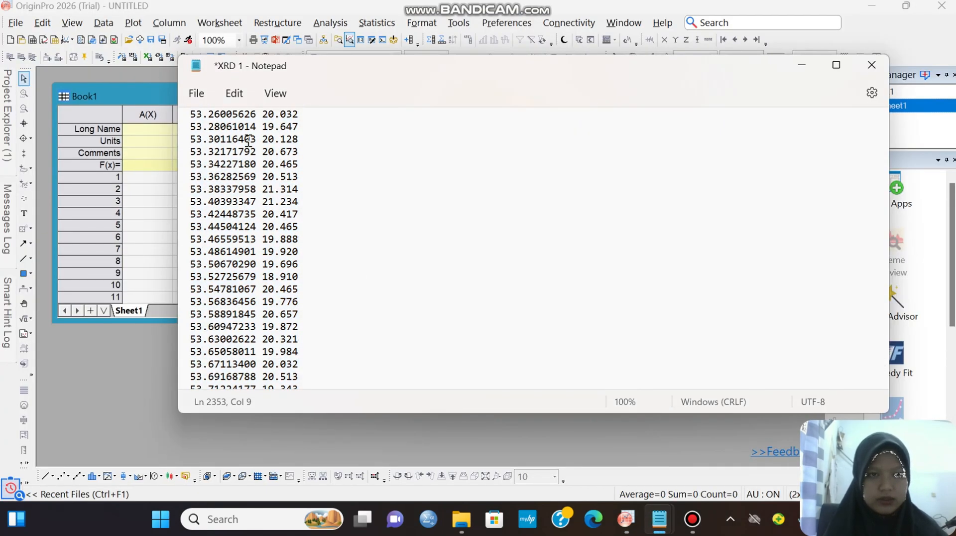
scroll(249, 140, up, 20)
scroll(249, 141, up, 20)
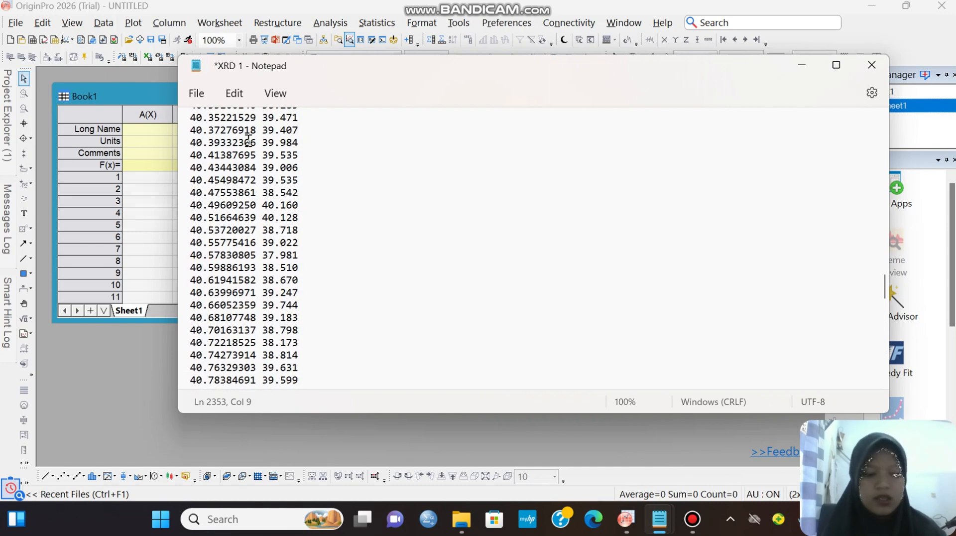
key(ctrl+a)
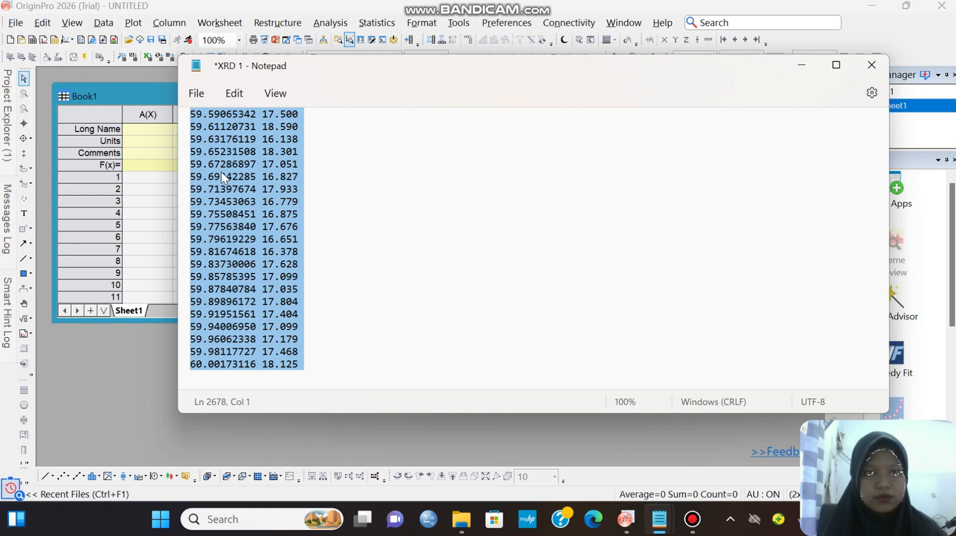
click(808, 67)
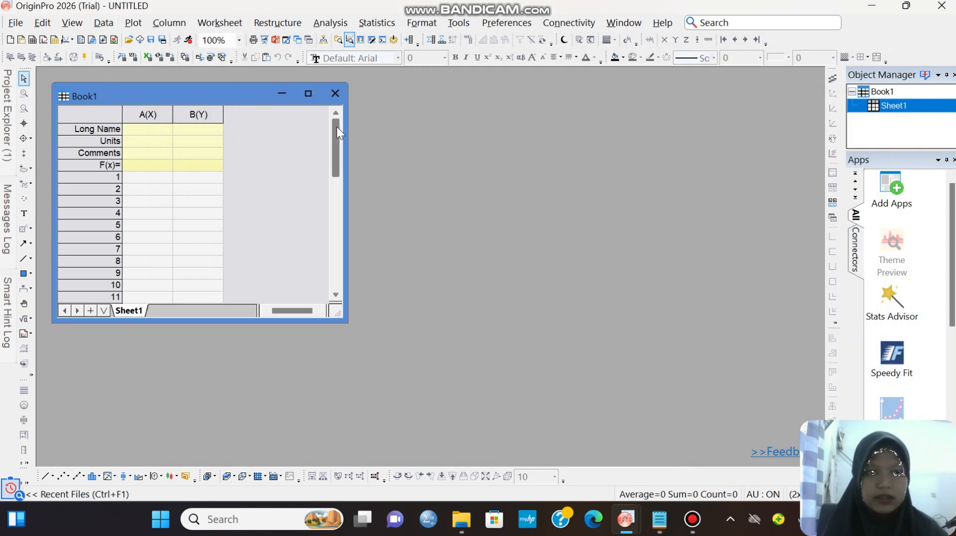
- Maximize the Book1 worksheet in OriginPro and paste the XRD data starting at row 1 of column A(X)
click(308, 94)
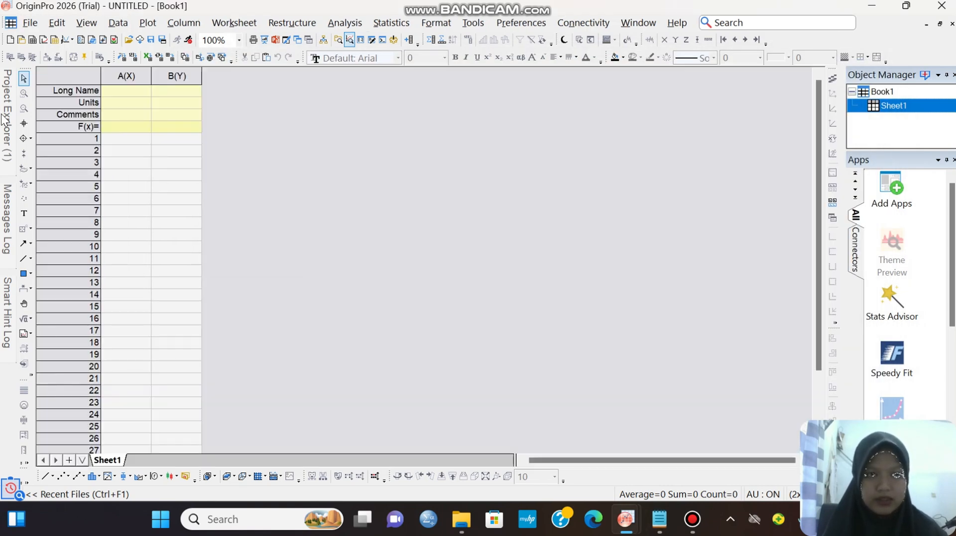
click(119, 137)
key(ctrl+v)
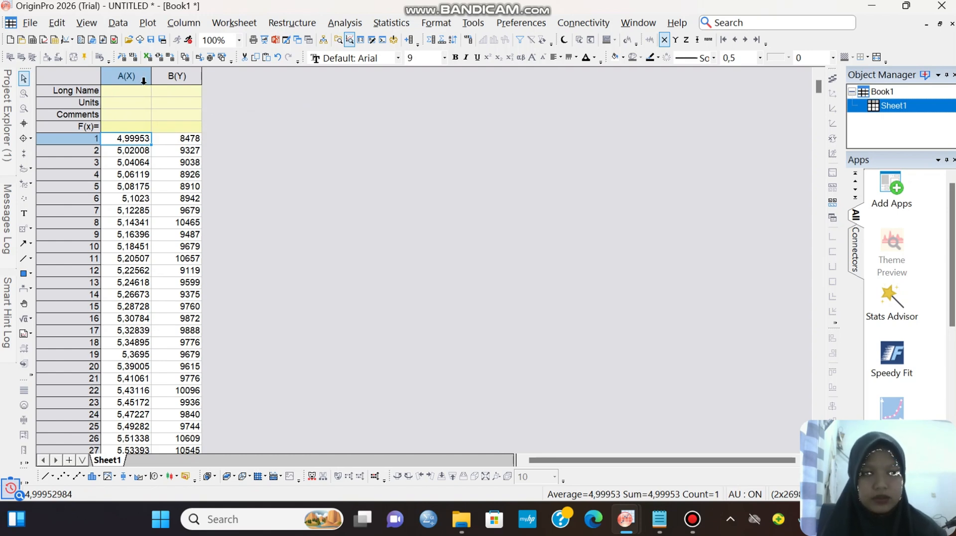
- Plot columns A(X) and B(Y) as a Basic 2D Stacked Lines by Y Offsets graph
click(143, 80)
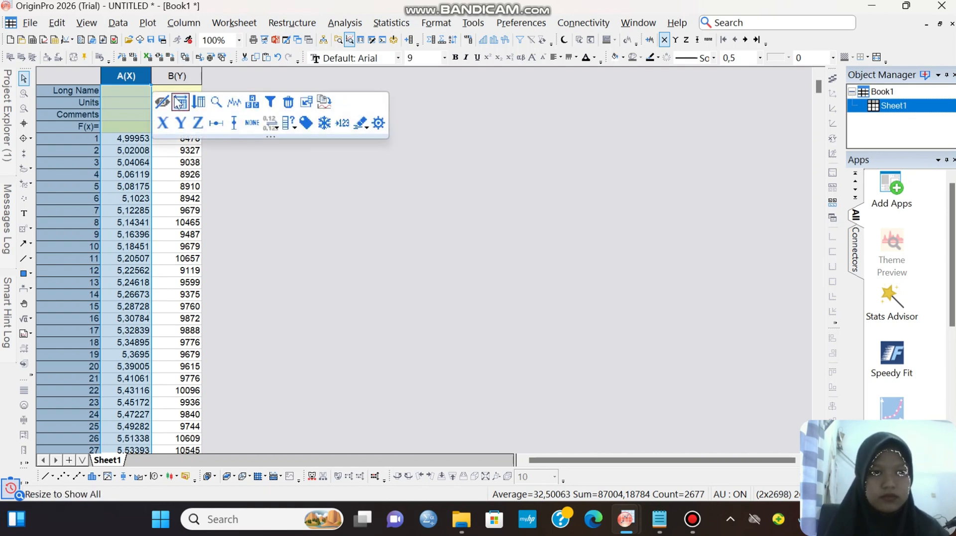
shift+click(181, 78)
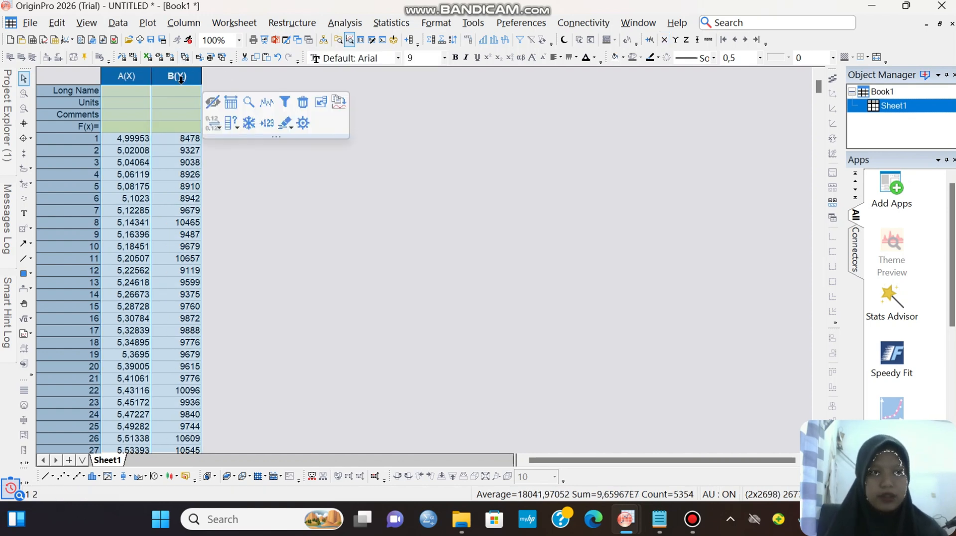
click(150, 24)
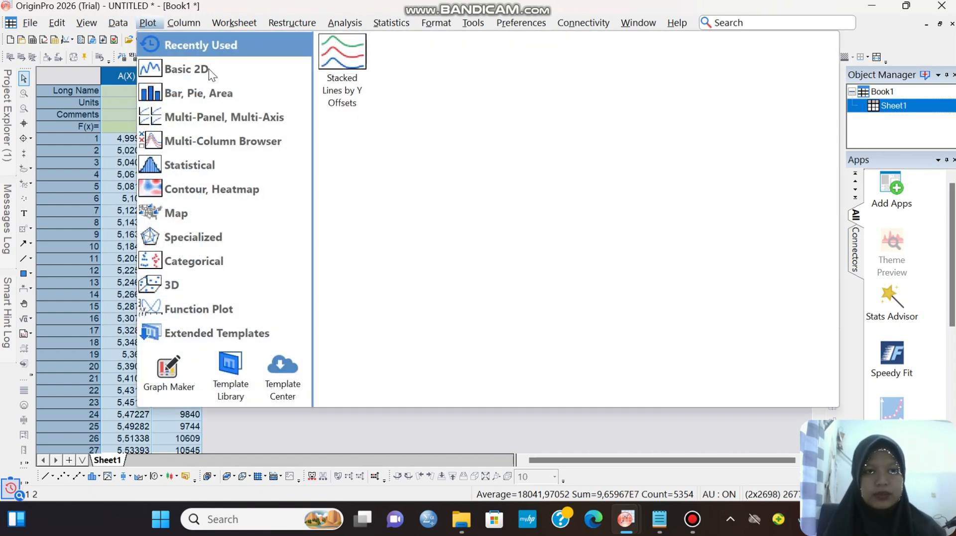
mouse_move(208, 69)
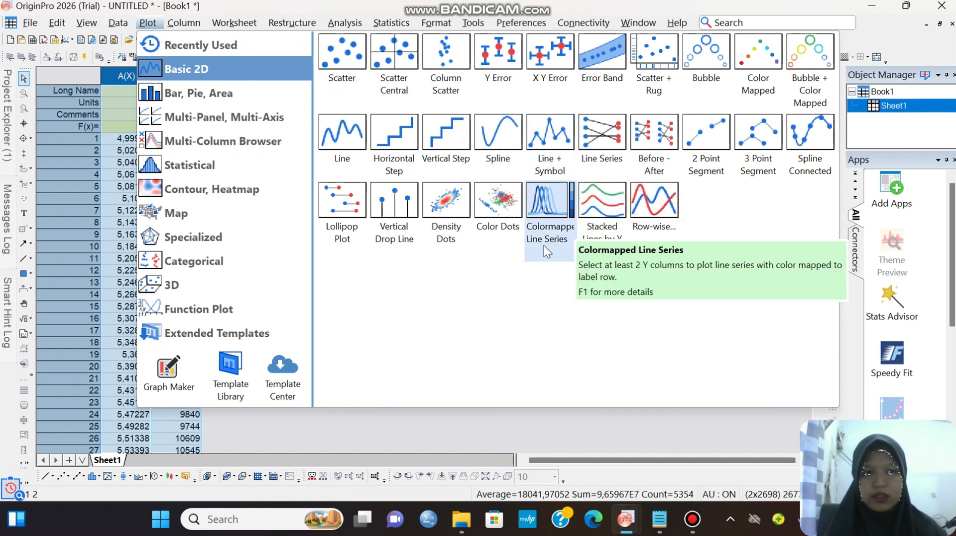
click(605, 216)
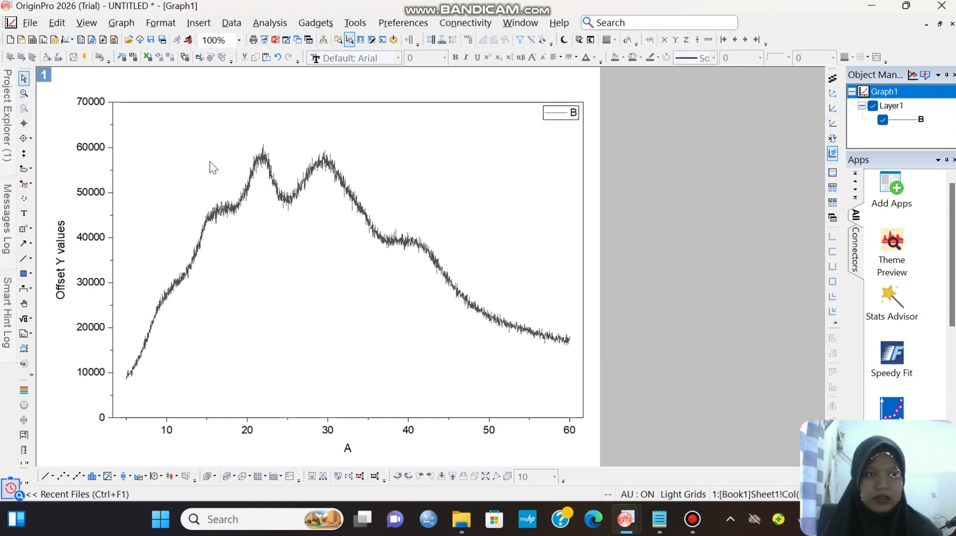
- Set the upper limit of the vertical axis scale to 63000
click(167, 430)
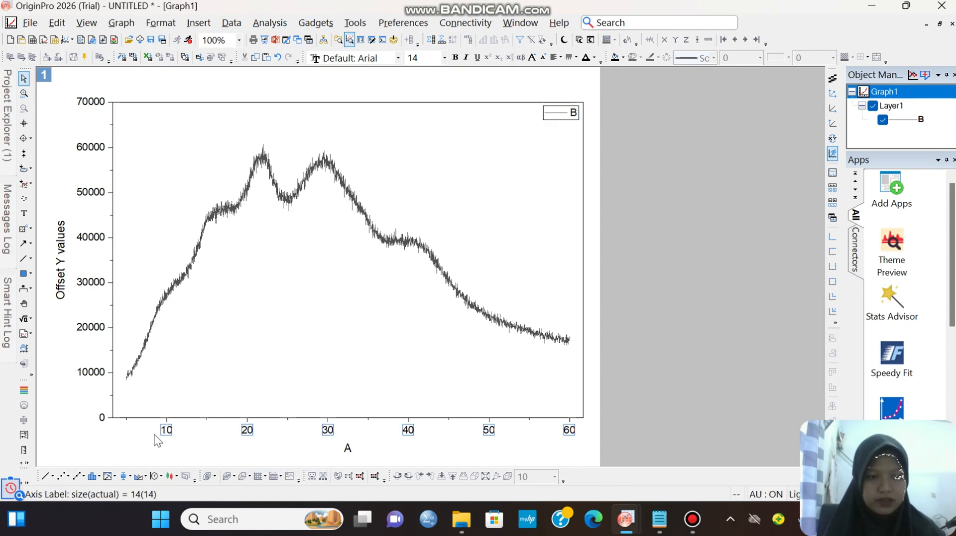
double_click(167, 431)
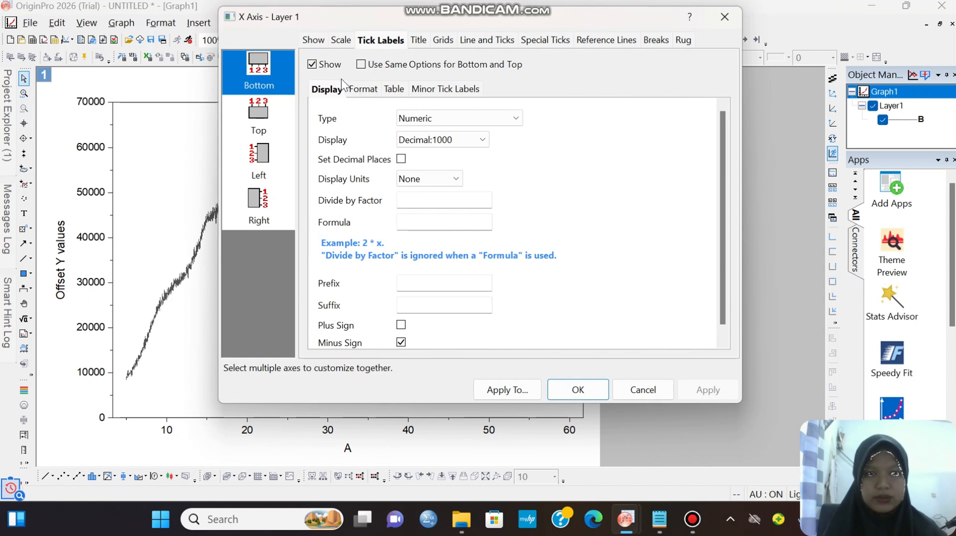
click(339, 40)
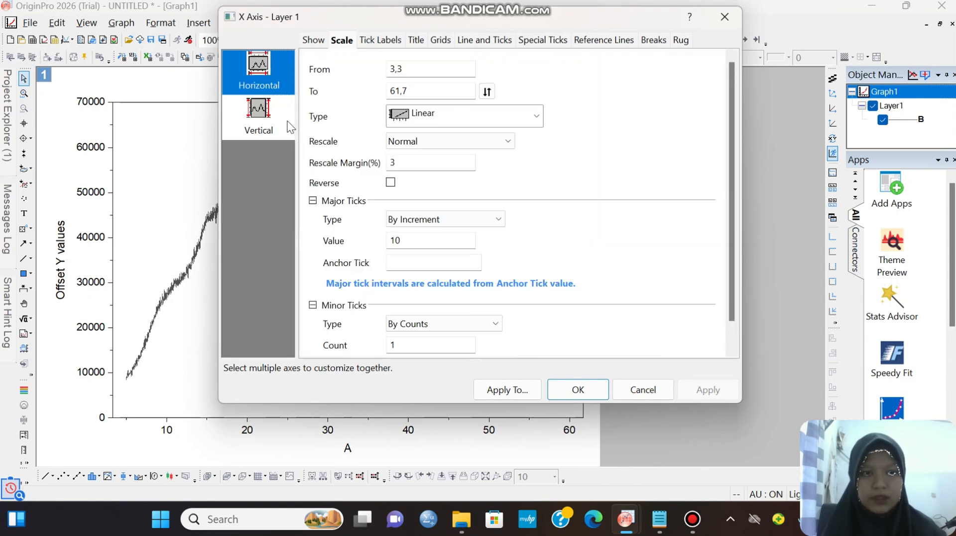
click(272, 129)
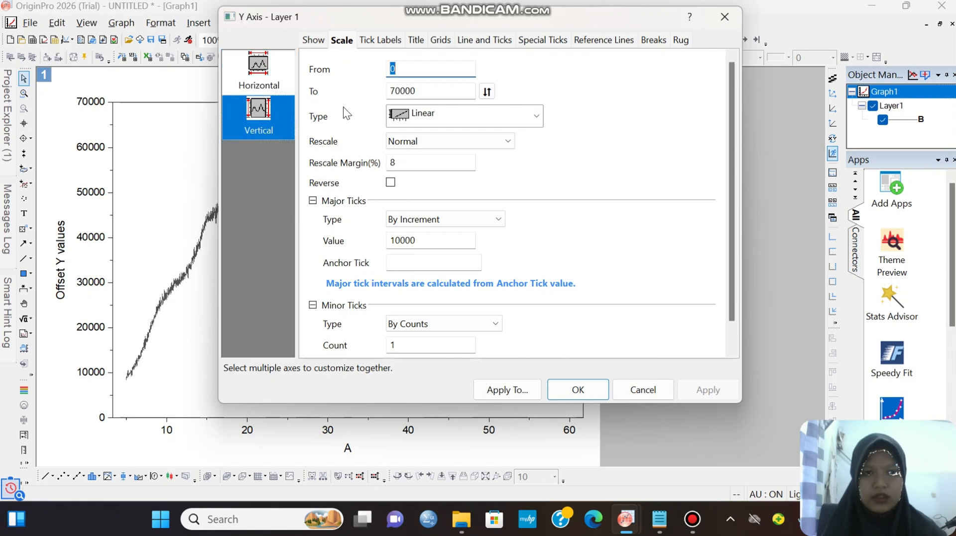
double_click(424, 91)
drag(424, 93, 387, 96)
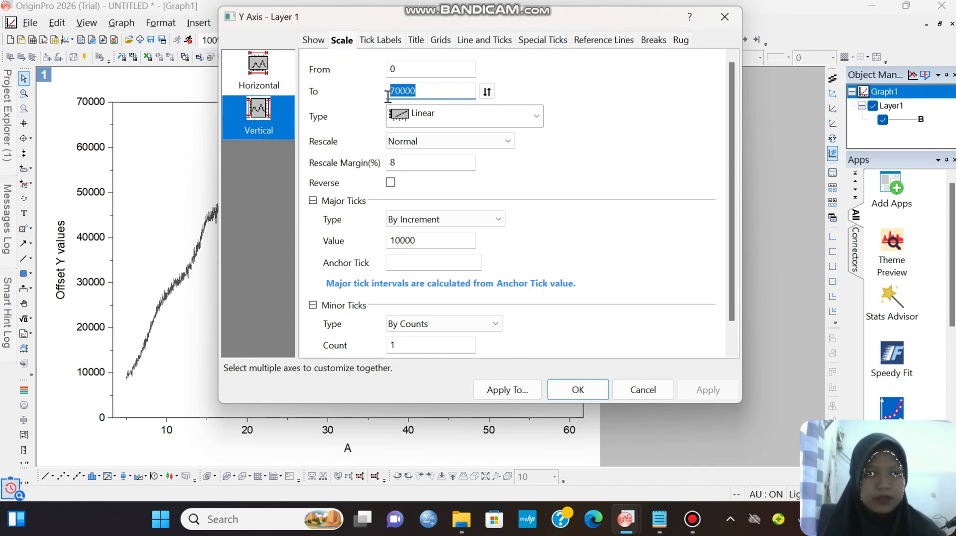
drag(386, 16, 527, 75)
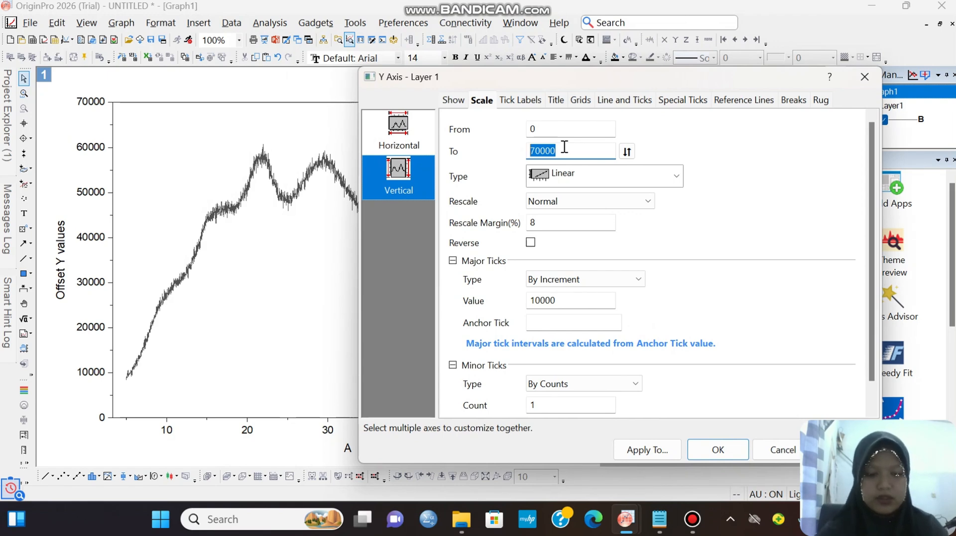
text(6300)
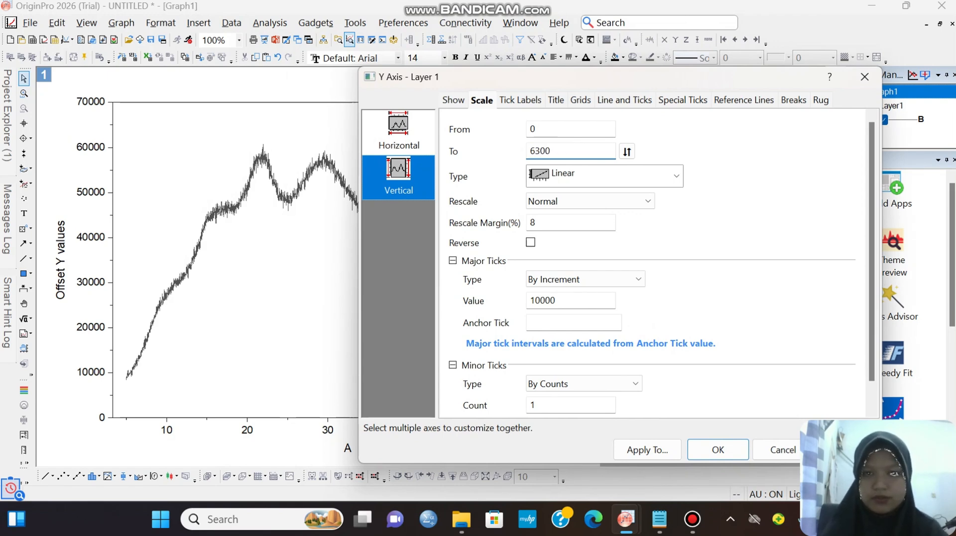
text(0)
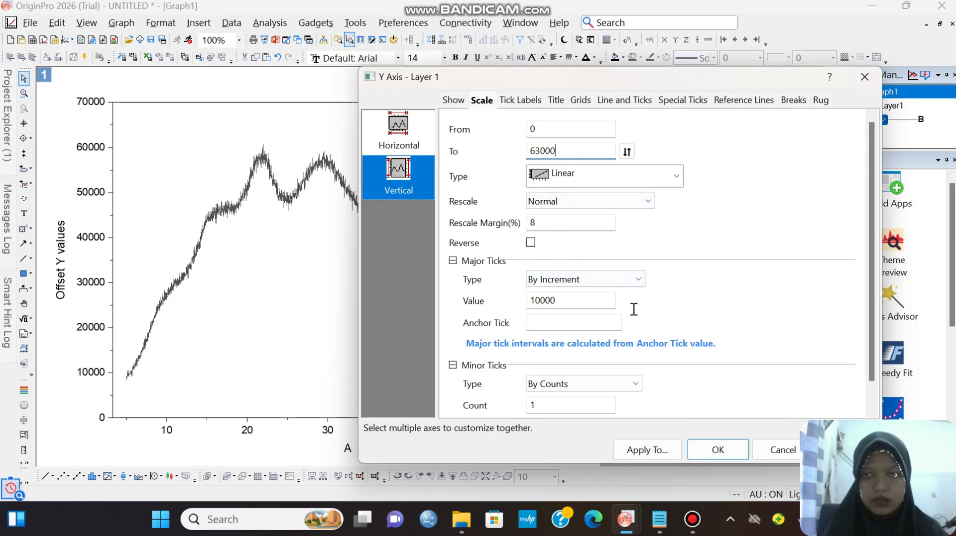
drag(525, 82, 410, 30)
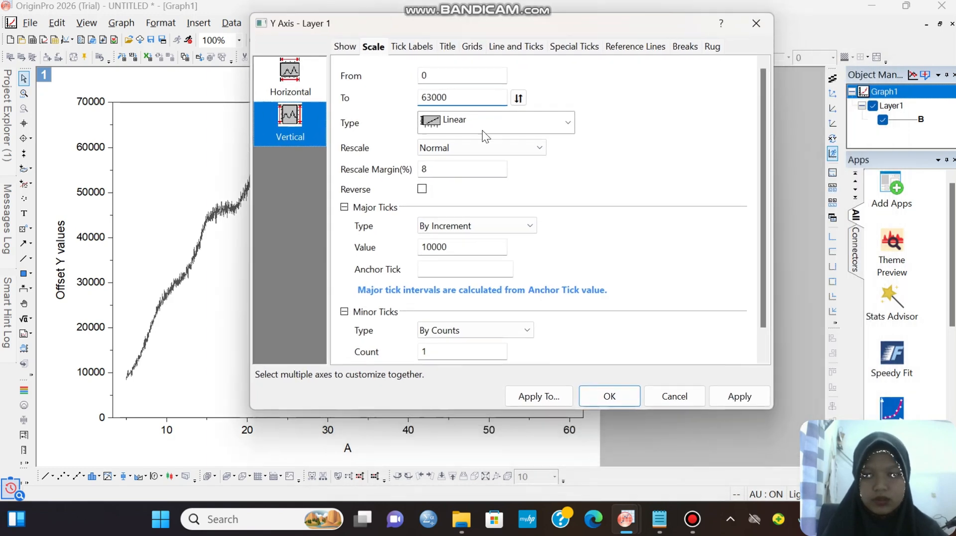
click(611, 399)
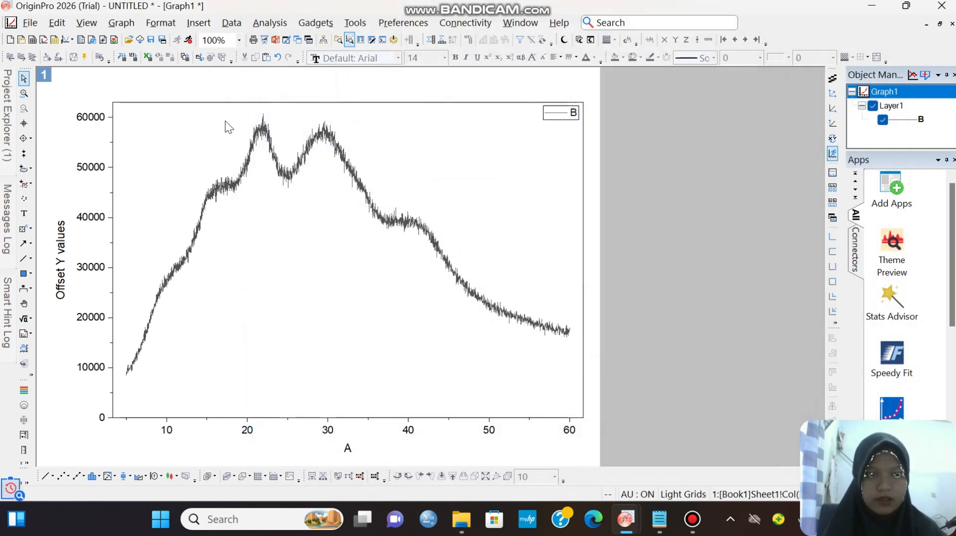
- Replace the curve's legend text with TiO2
mouse_move(303, 166)
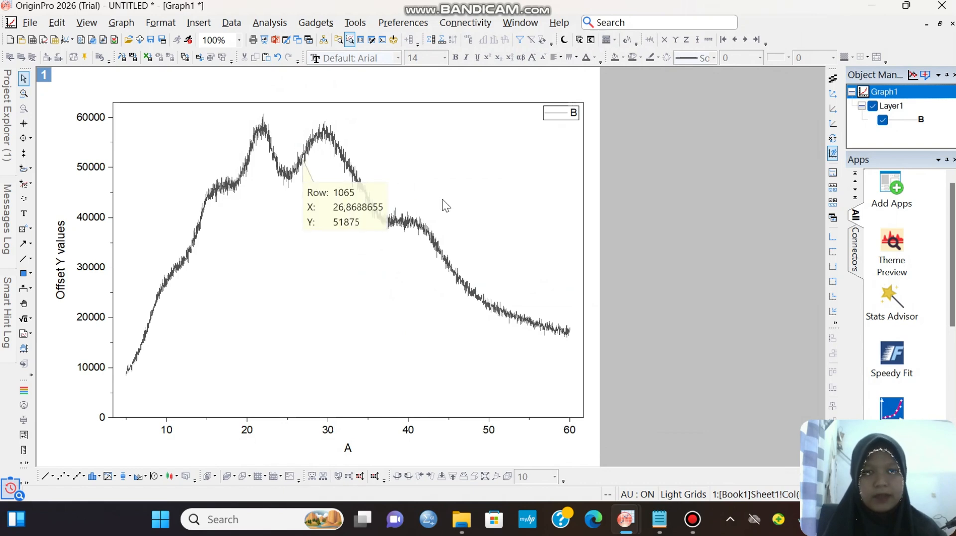
double_click(573, 115)
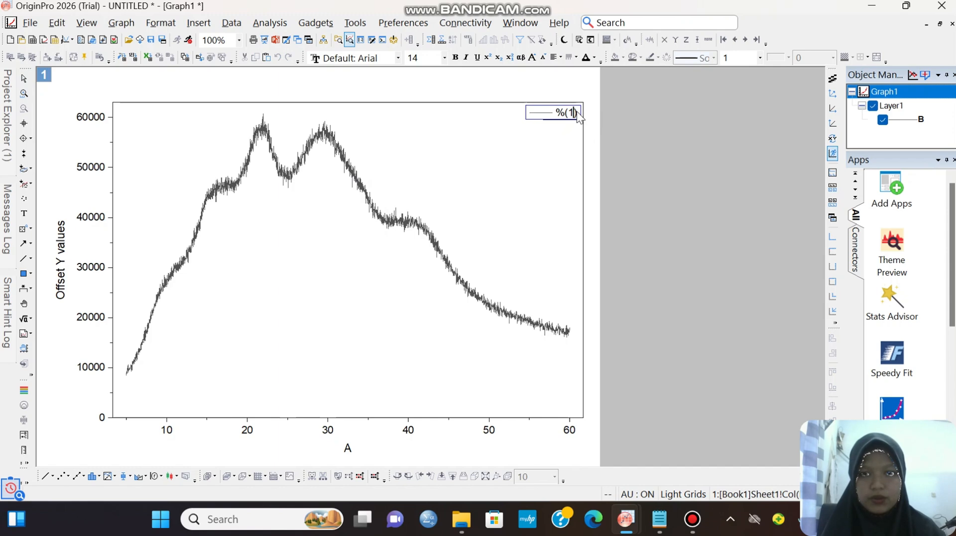
drag(577, 115, 556, 112)
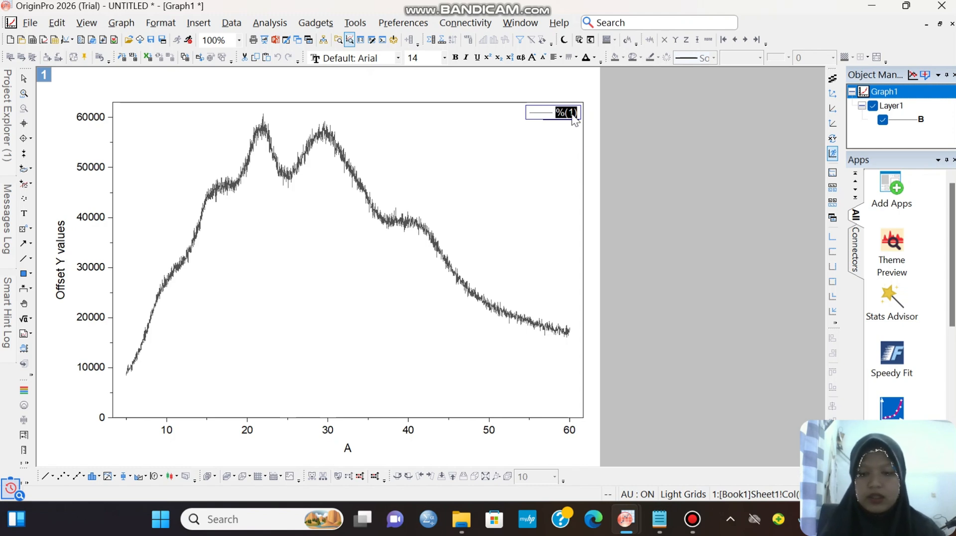
key(BackSpace)
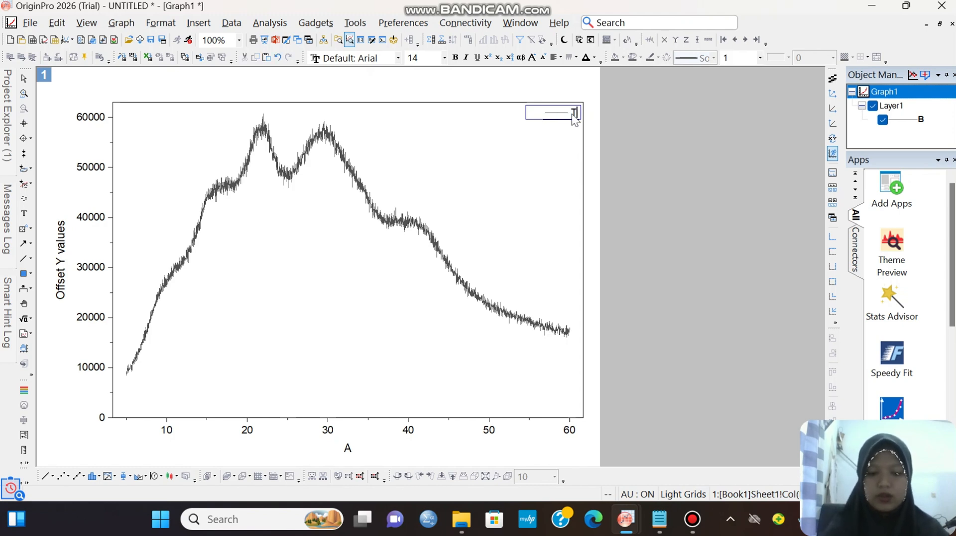
text(TIO)
key(BackSpace)
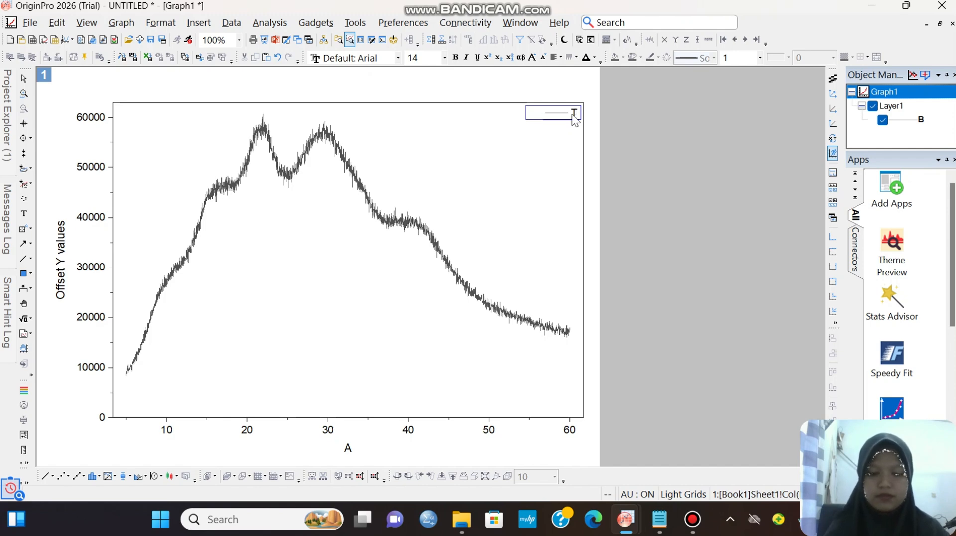
text(O2)
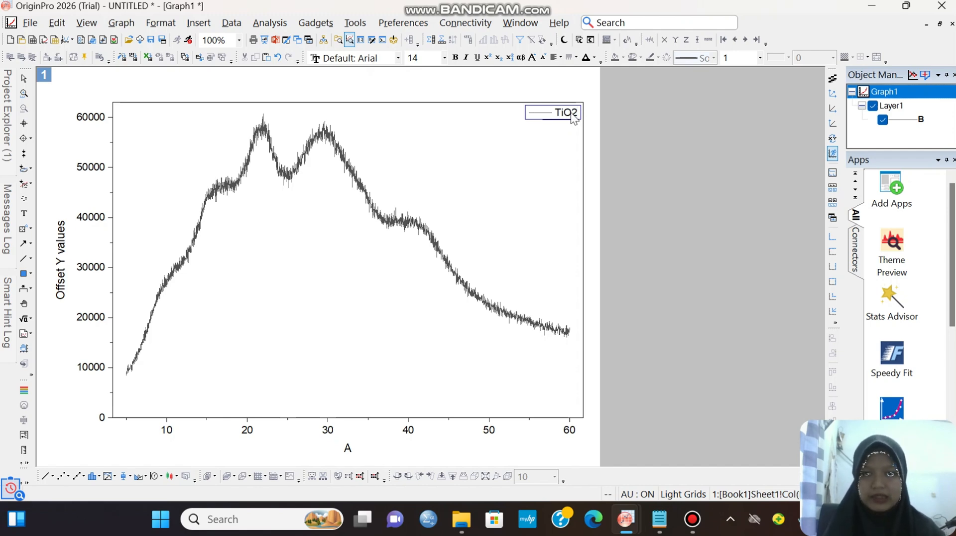
- Format the 2 in the TiO2 legend entry as a subscript
drag(572, 114, 576, 116)
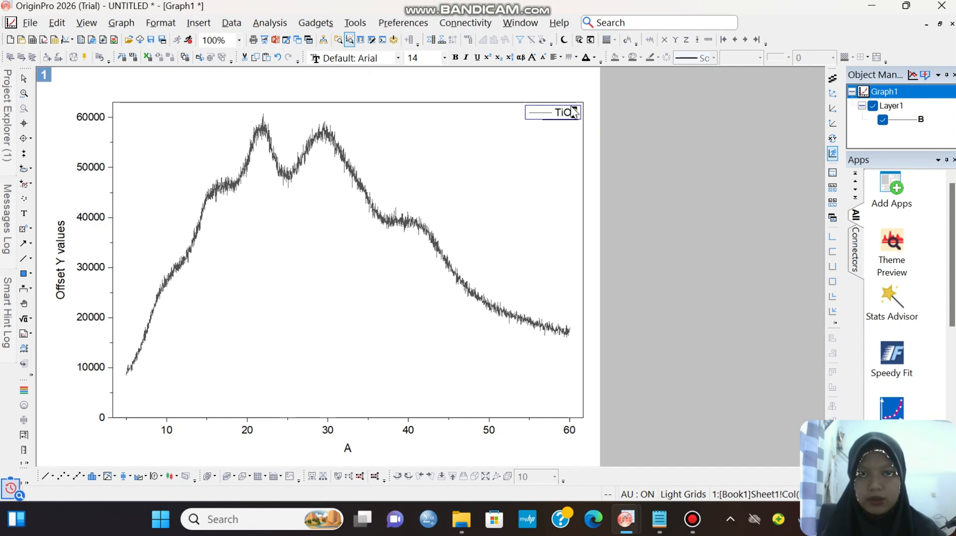
click(497, 58)
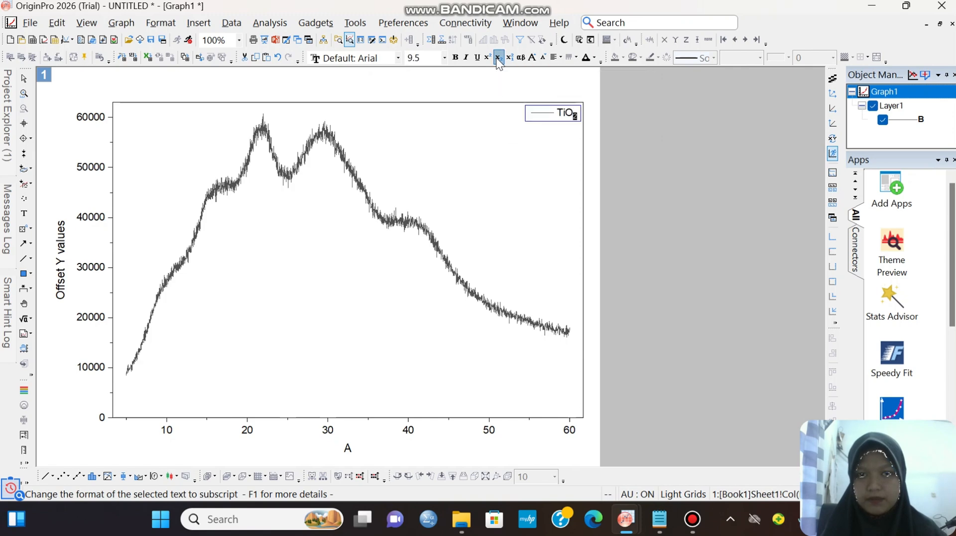
click(548, 124)
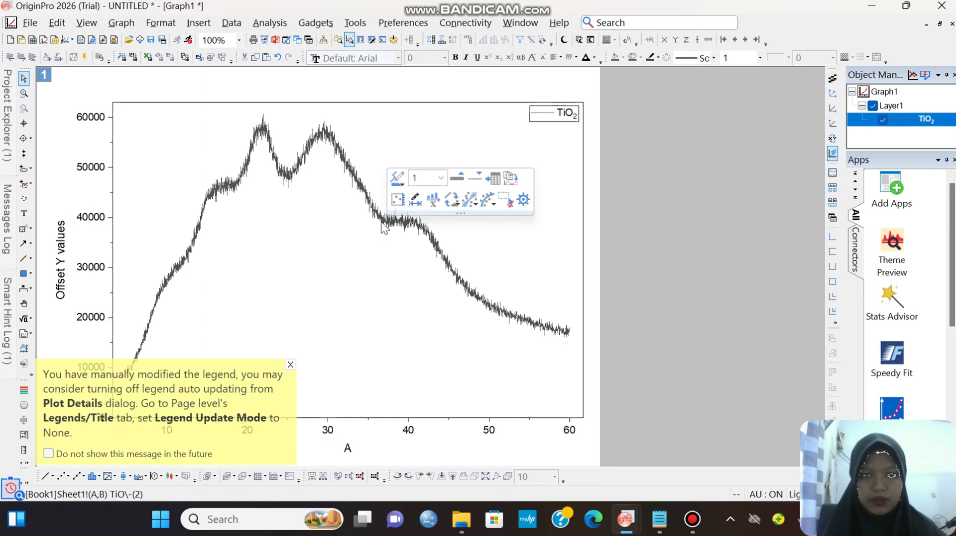
right_click(384, 220)
click(381, 217)
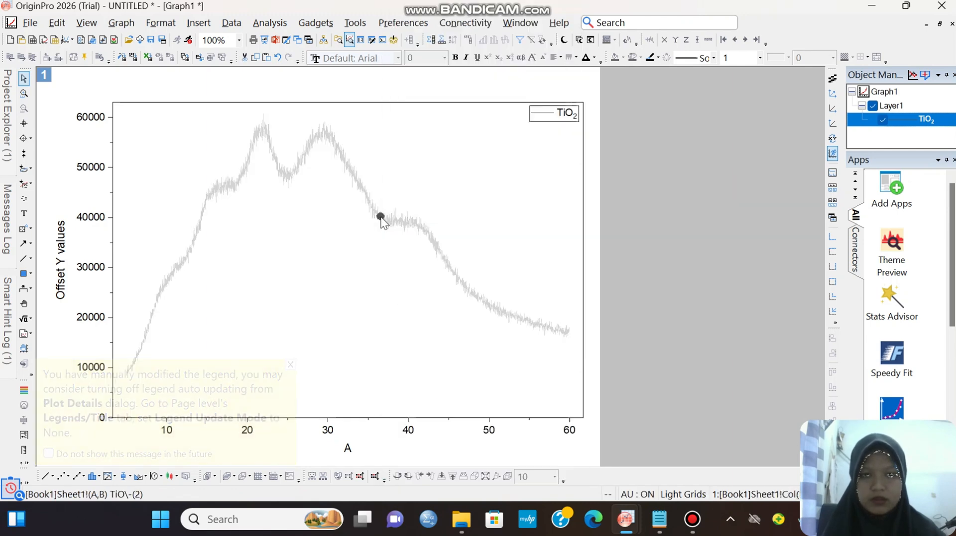
double_click(381, 218)
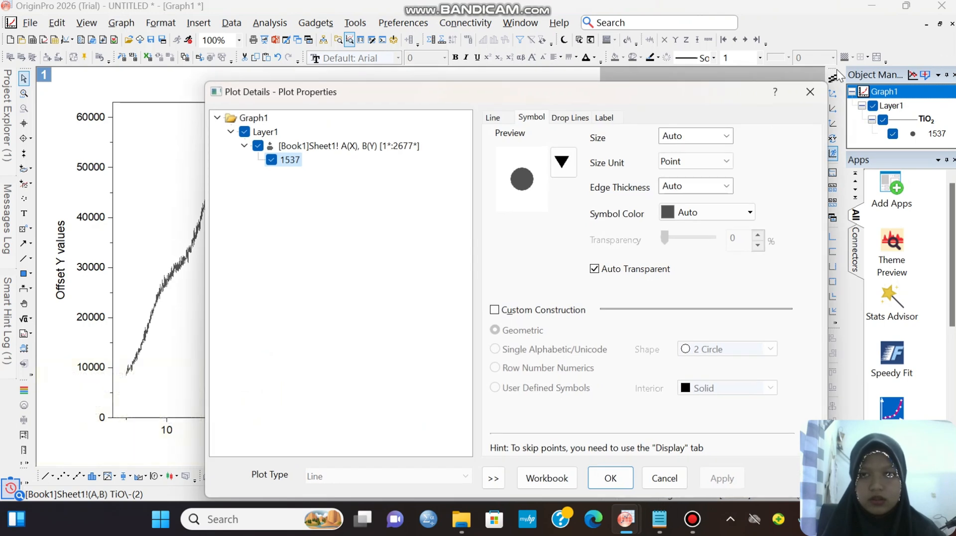
click(810, 91)
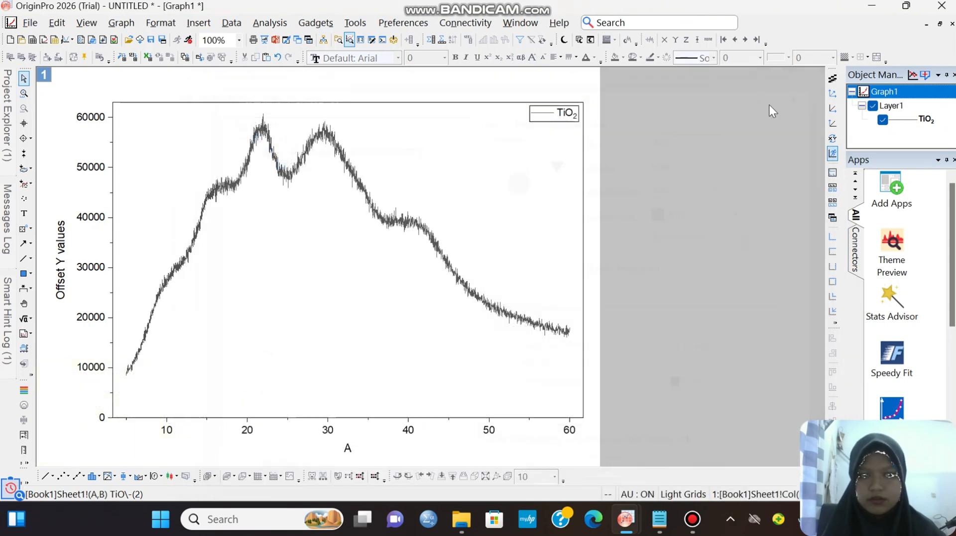
- Change the line color of the TiO2 curve to red
click(405, 230)
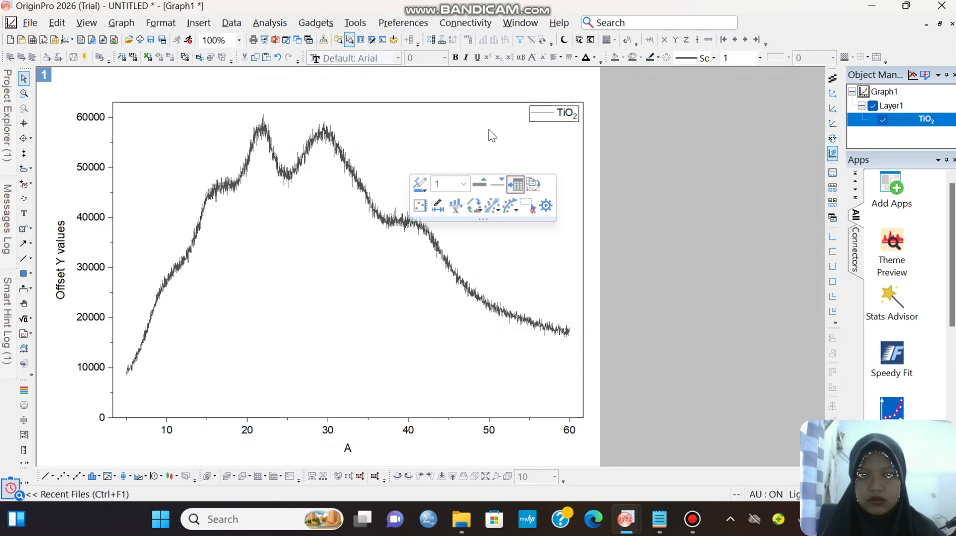
click(712, 59)
click(712, 59)
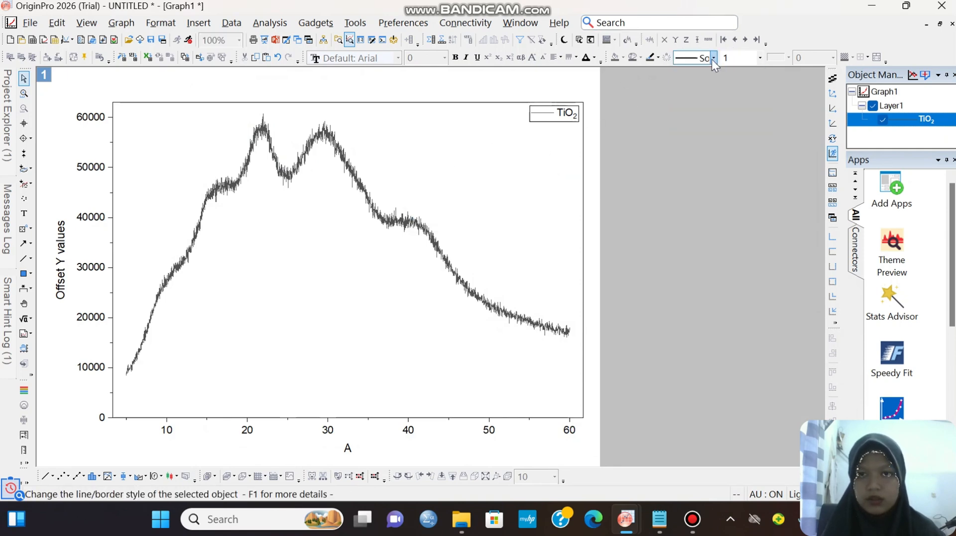
click(655, 60)
click(666, 106)
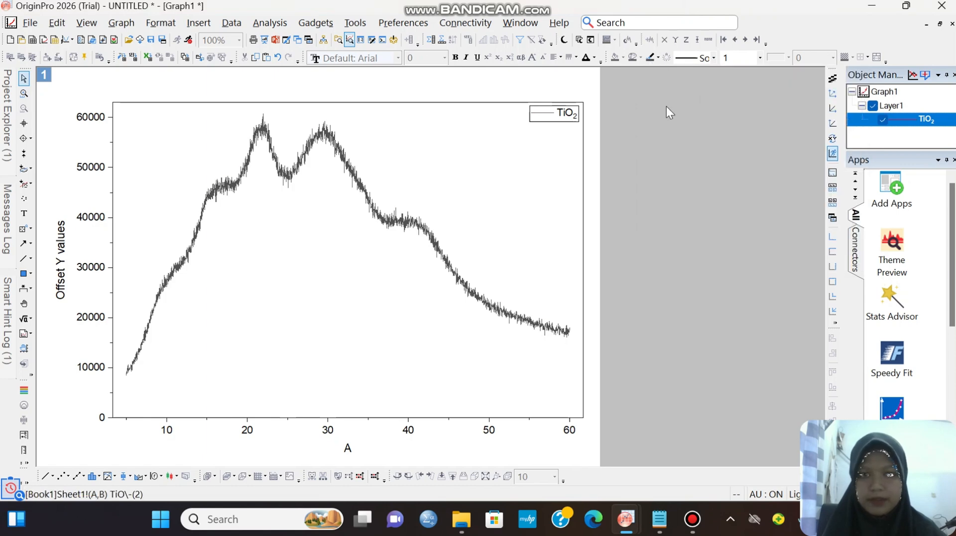
- Replace the horizontal axis title with 2θ(regress), inserting the Greek small letter theta from the Symbol Map
double_click(345, 449)
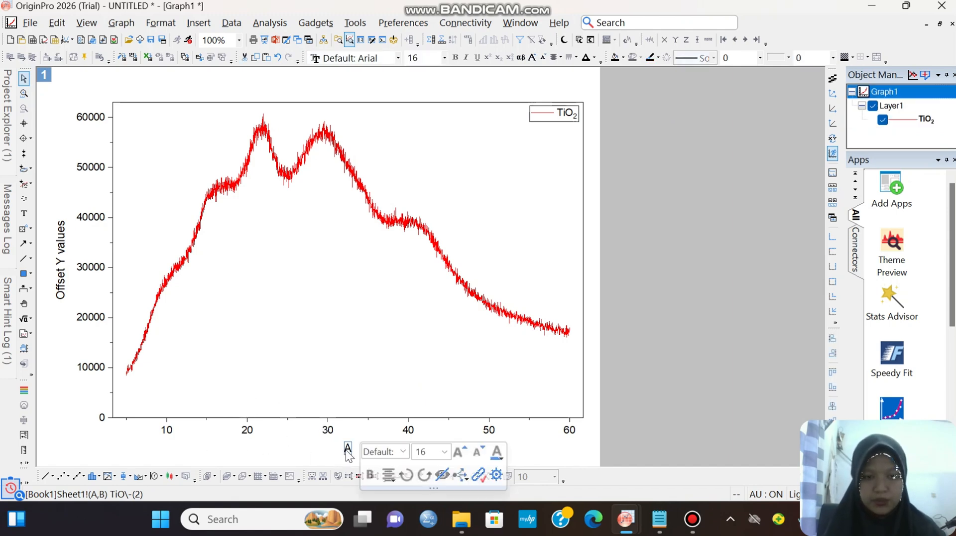
drag(365, 450, 329, 450)
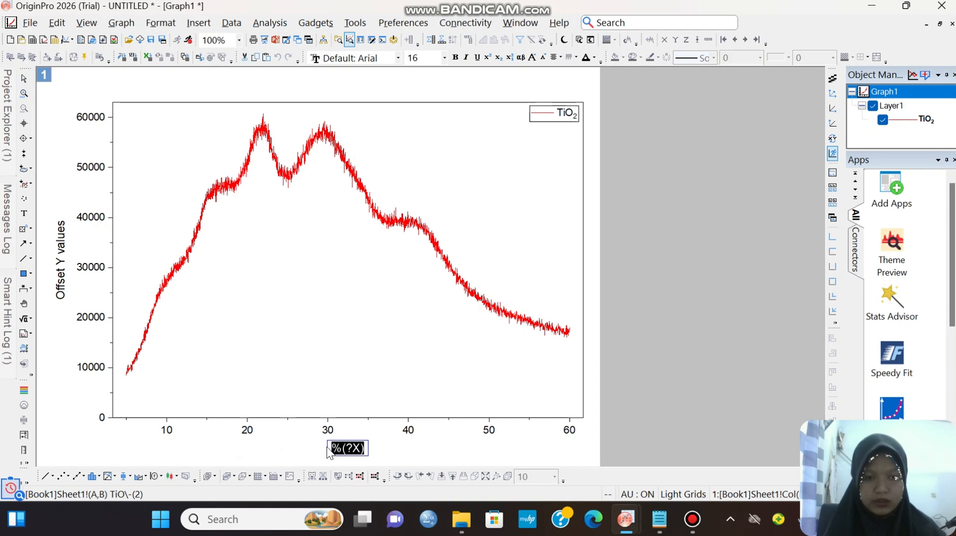
text(2)
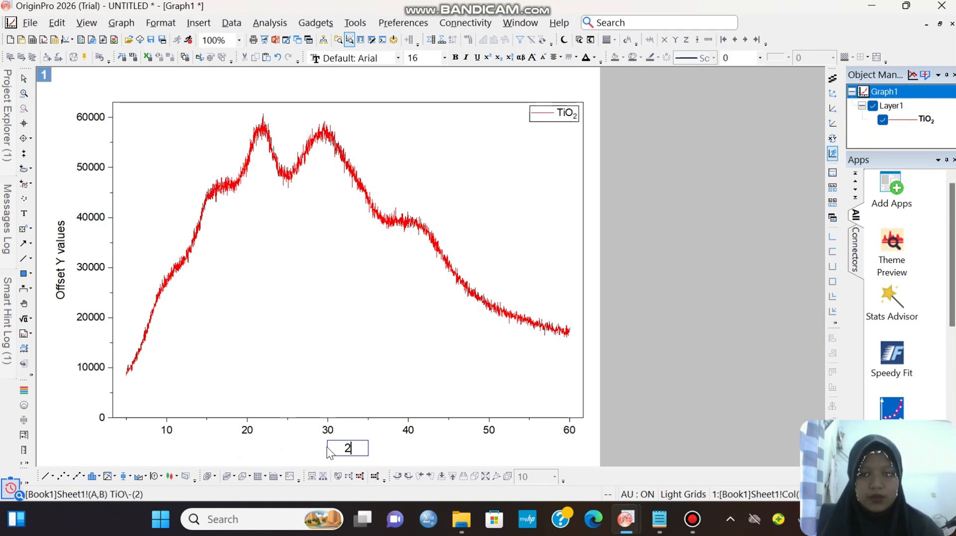
right_click(354, 449)
mouse_move(411, 383)
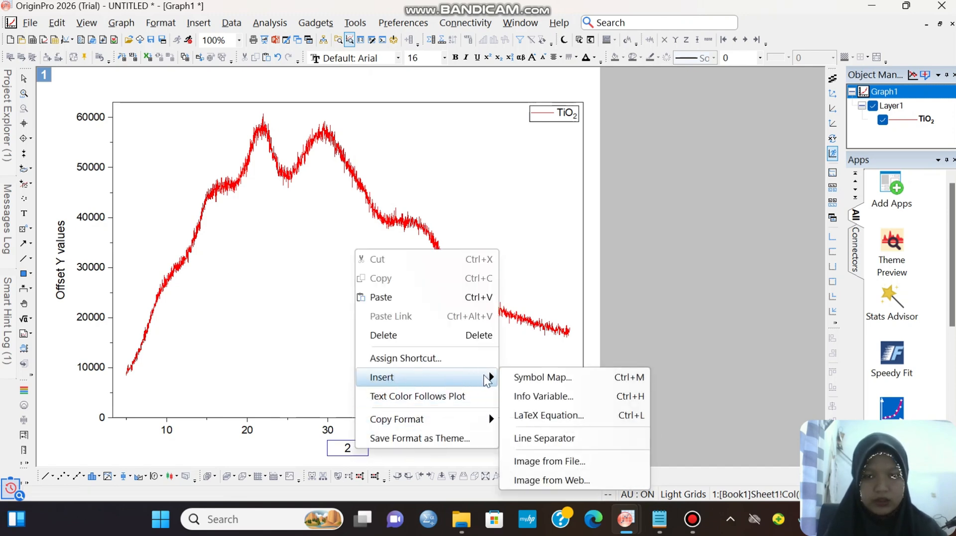
click(511, 377)
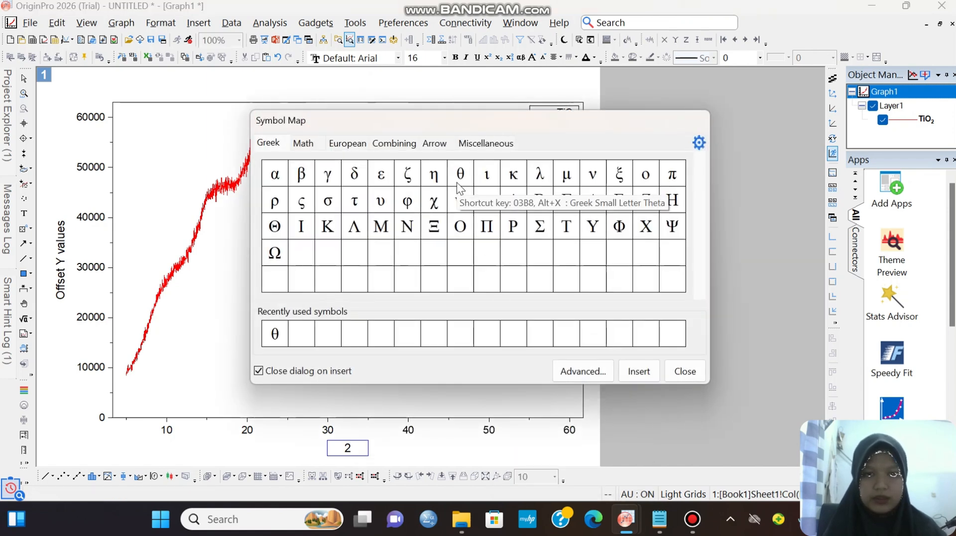
click(455, 183)
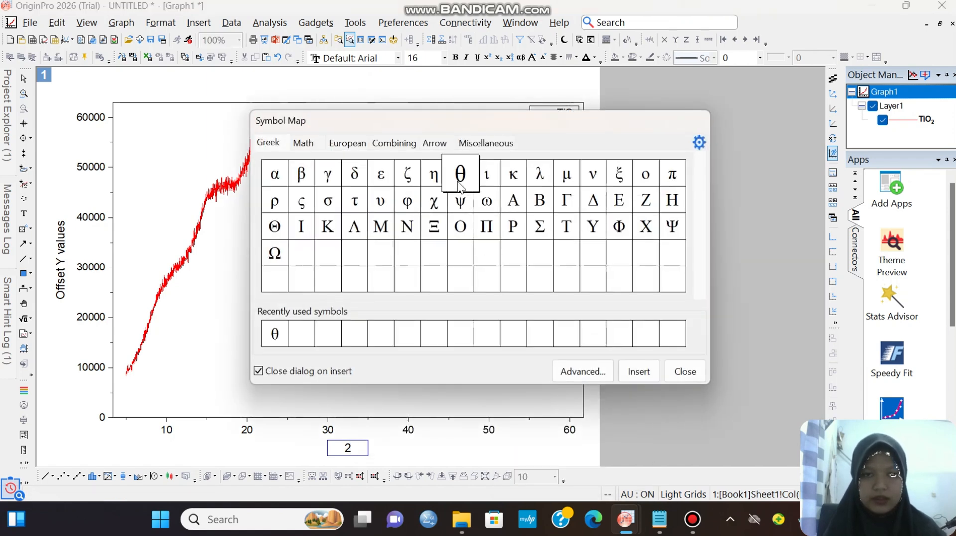
click(638, 371)
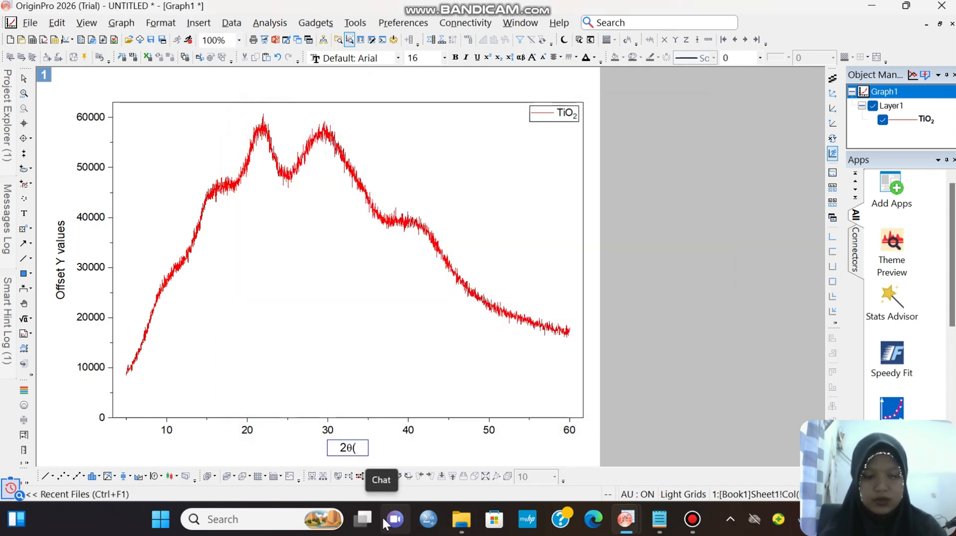
text((regress)
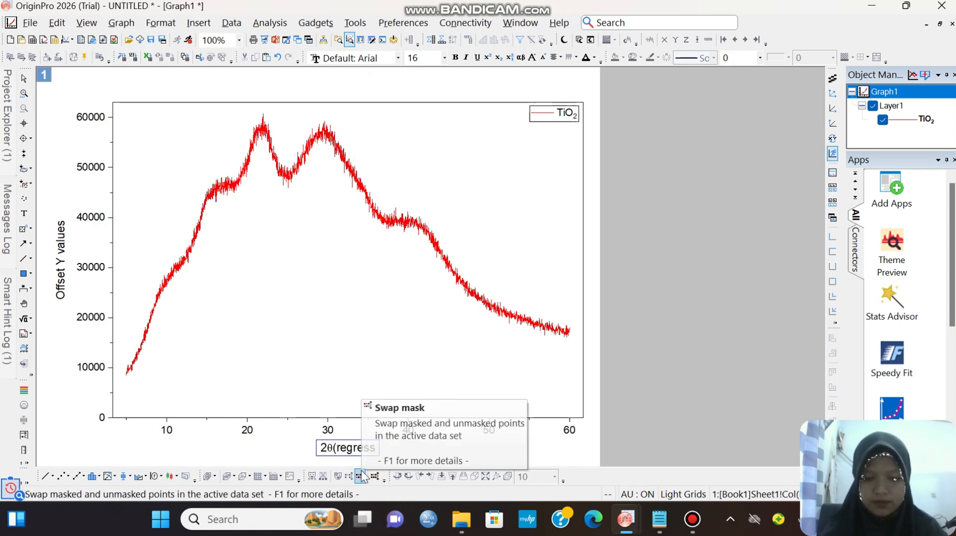
text())
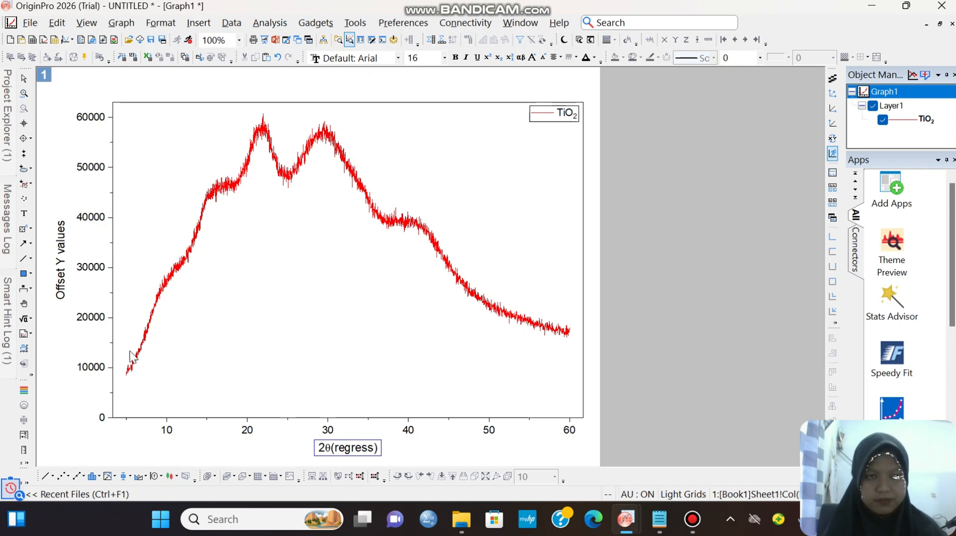
- Replace the vertical axis title with Intensitas
click(66, 282)
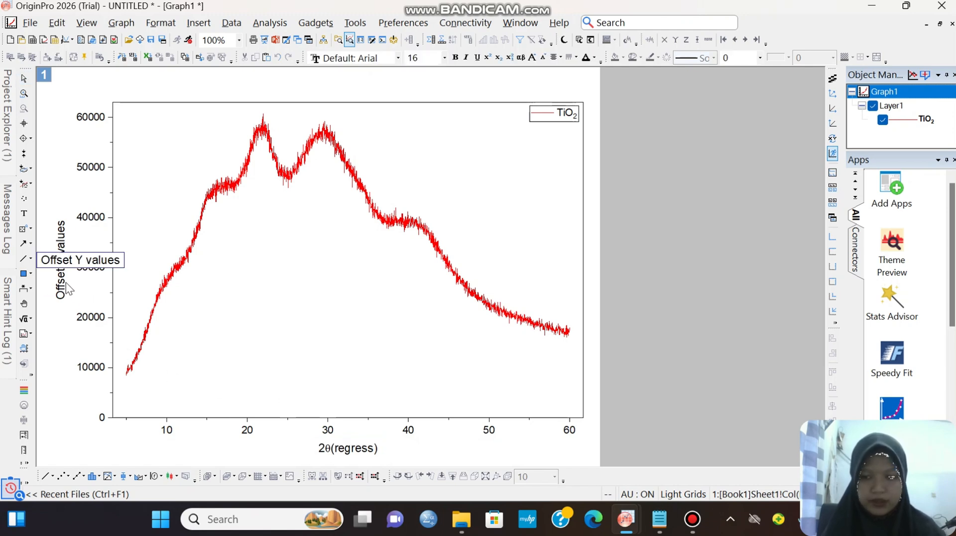
drag(119, 264, 43, 256)
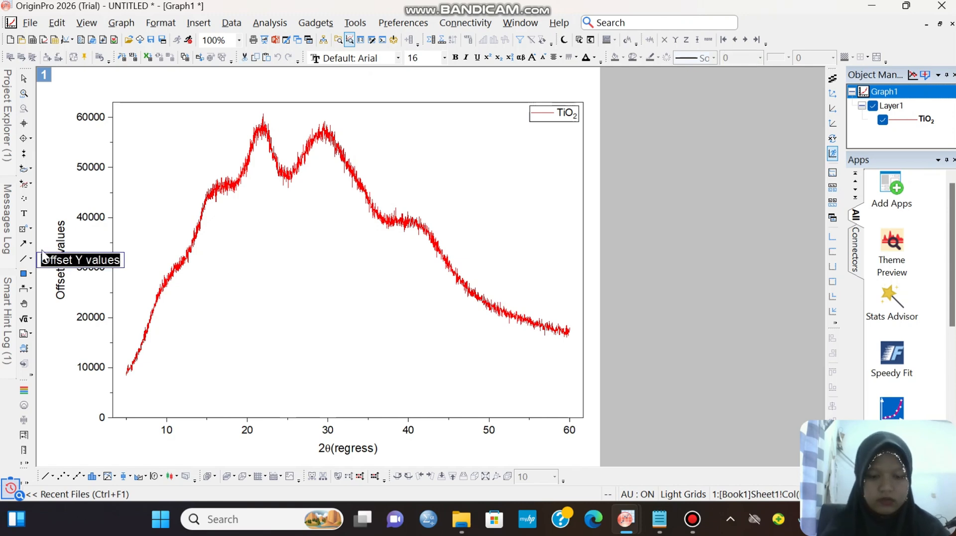
text(IN)
key(BackSpace)
key(BackSpace)
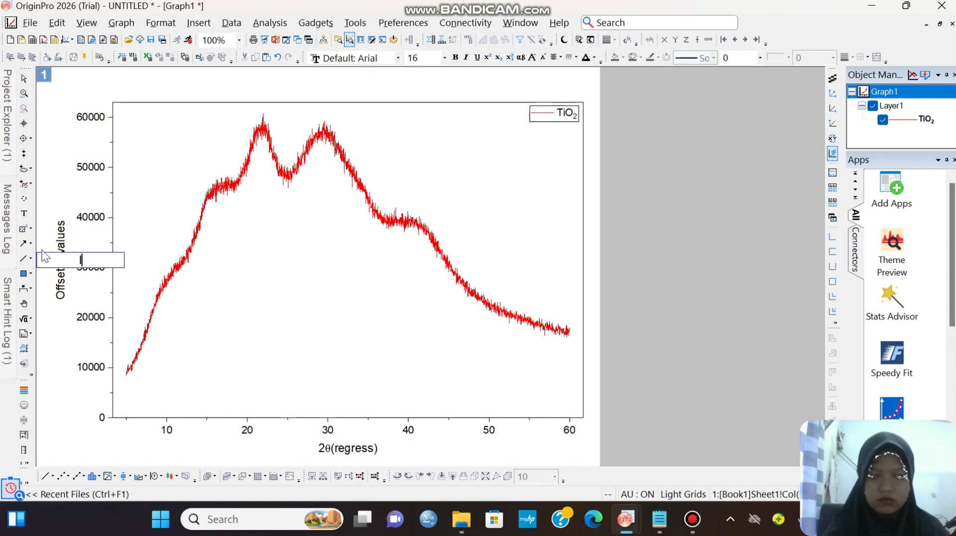
text(Inte)
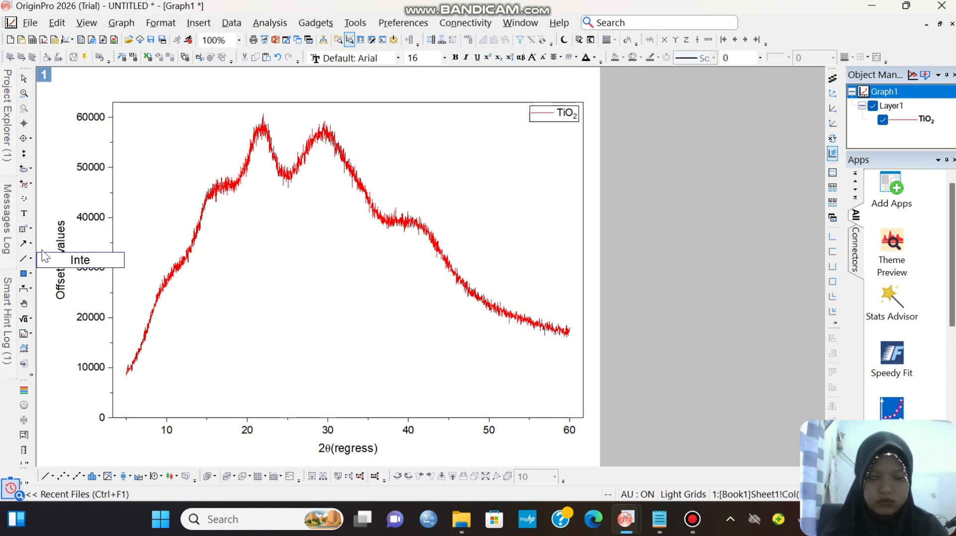
text(nsitas)
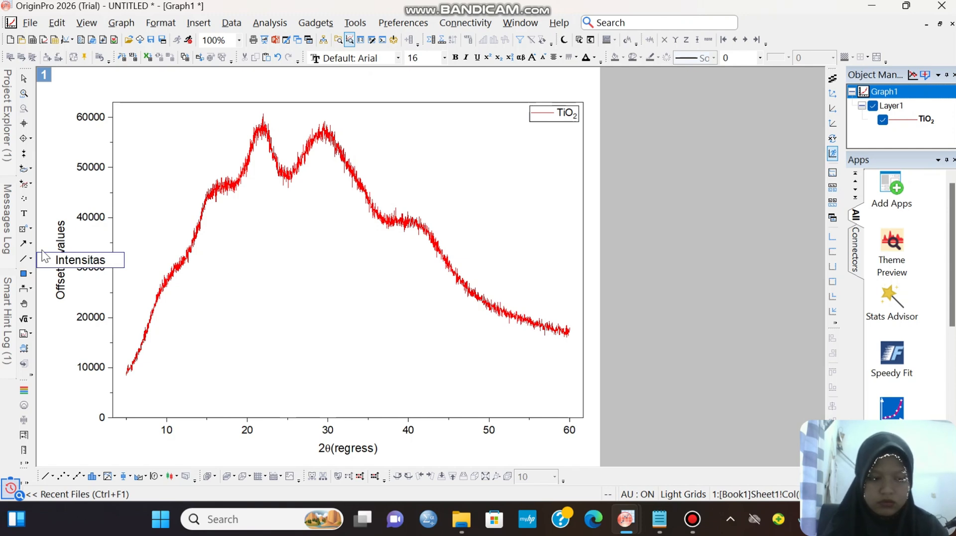
click(67, 312)
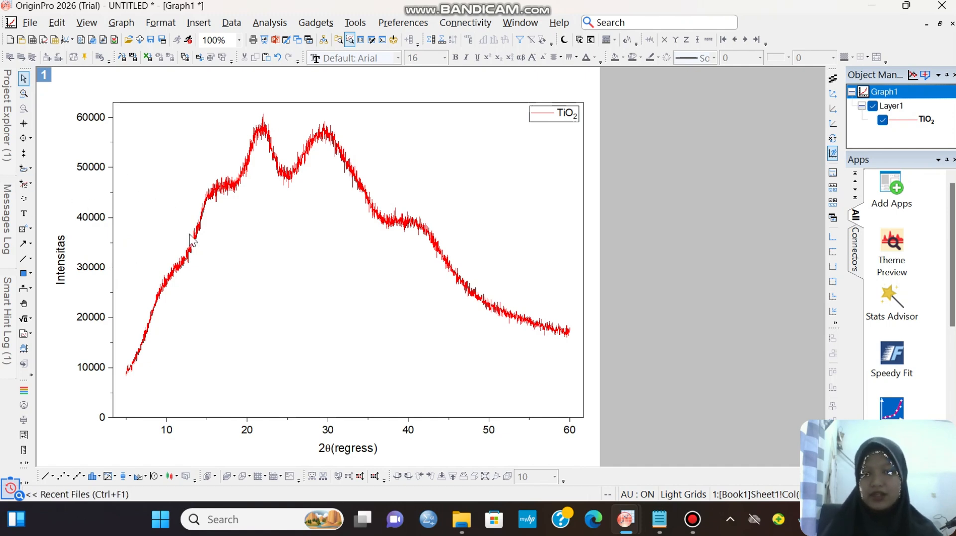
mouse_move(257, 98)
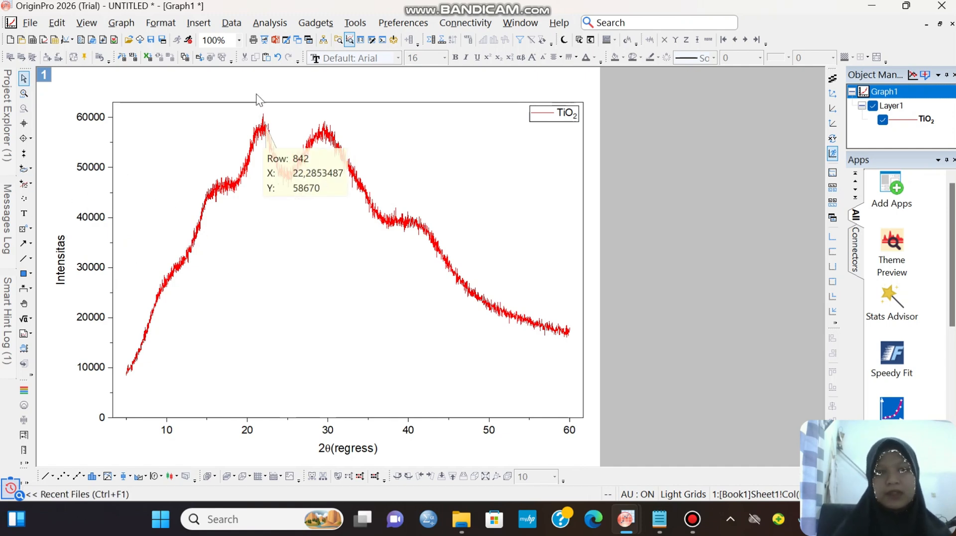
click(394, 137)
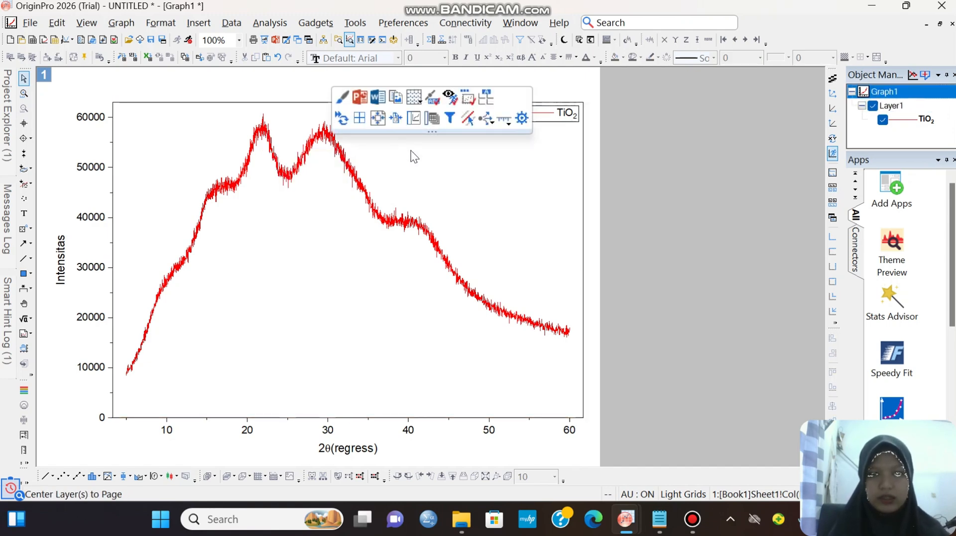
right_click(410, 151)
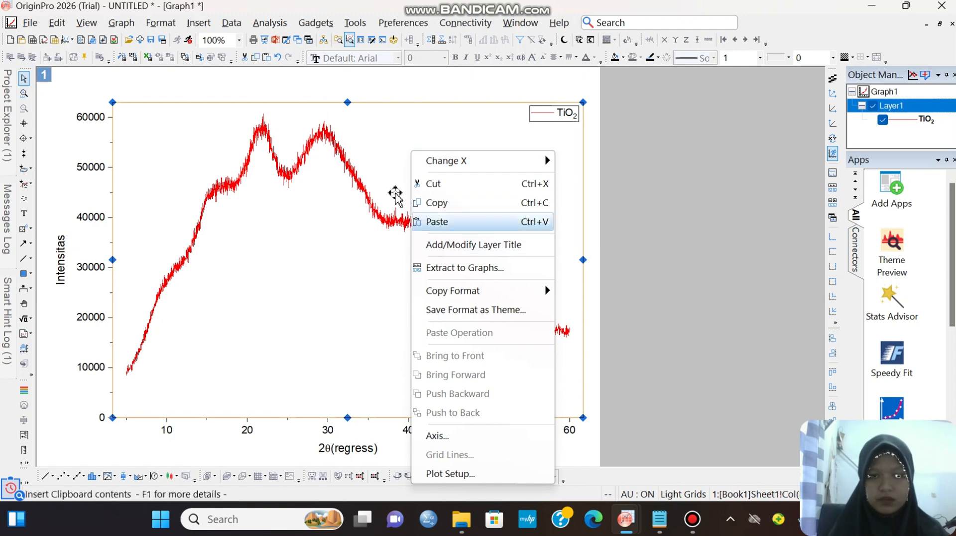
click(650, 237)
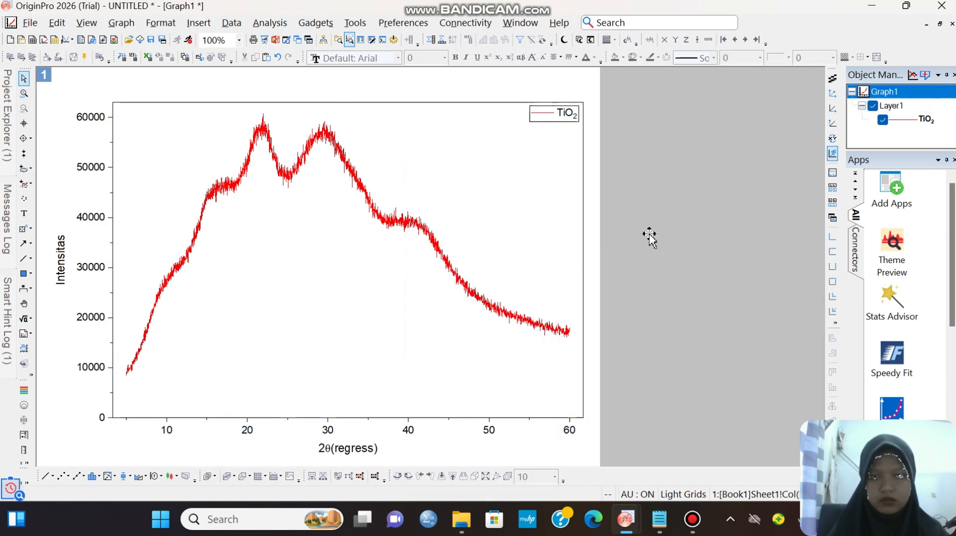
- Start exporting the graph and set the export file name to XRD
right_click(409, 136)
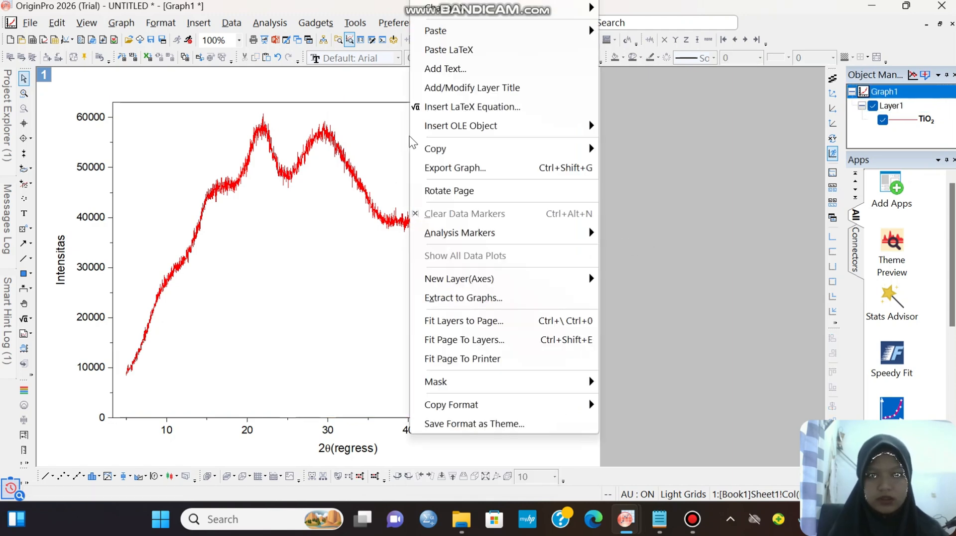
click(421, 168)
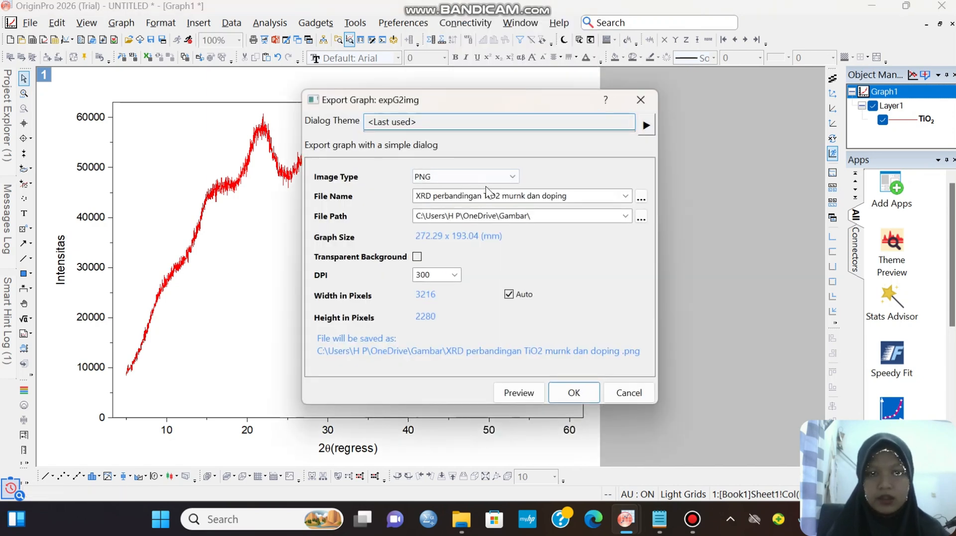
click(583, 195)
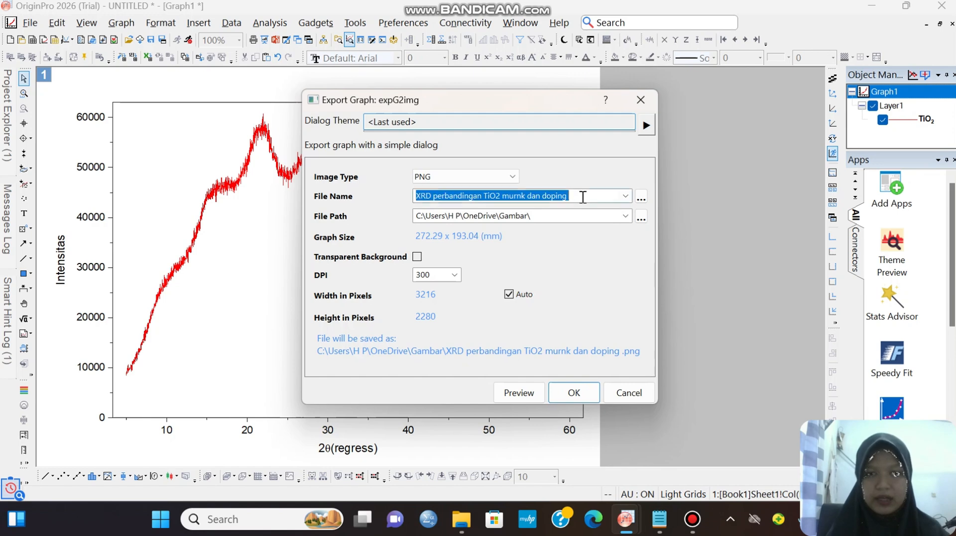
drag(583, 196, 389, 193)
key(BackSpace)
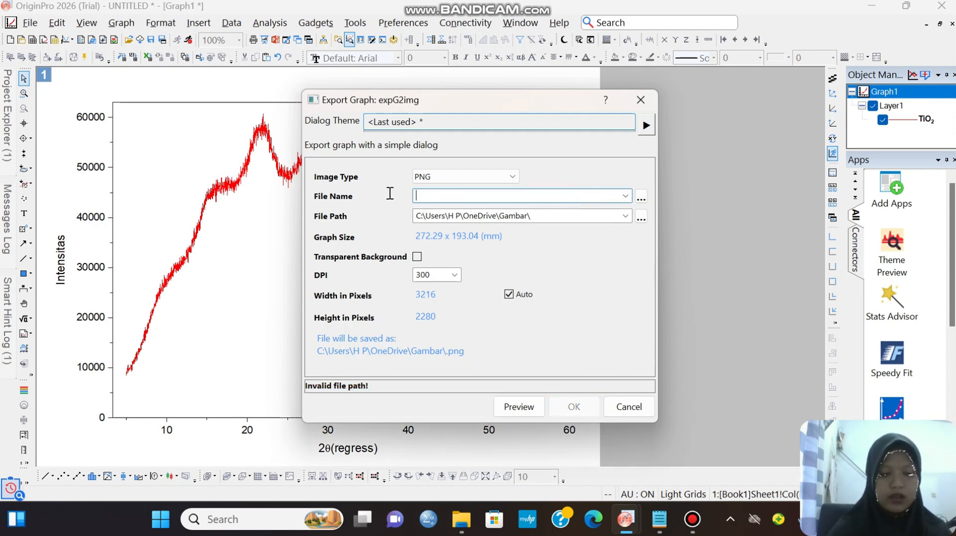
text(Z)
key(BackSpace)
text(X)
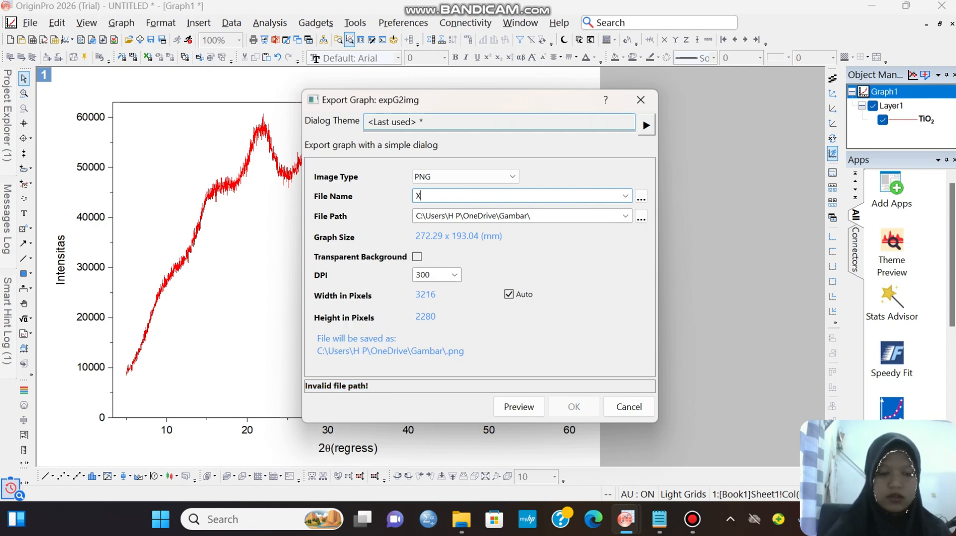
text(RD)
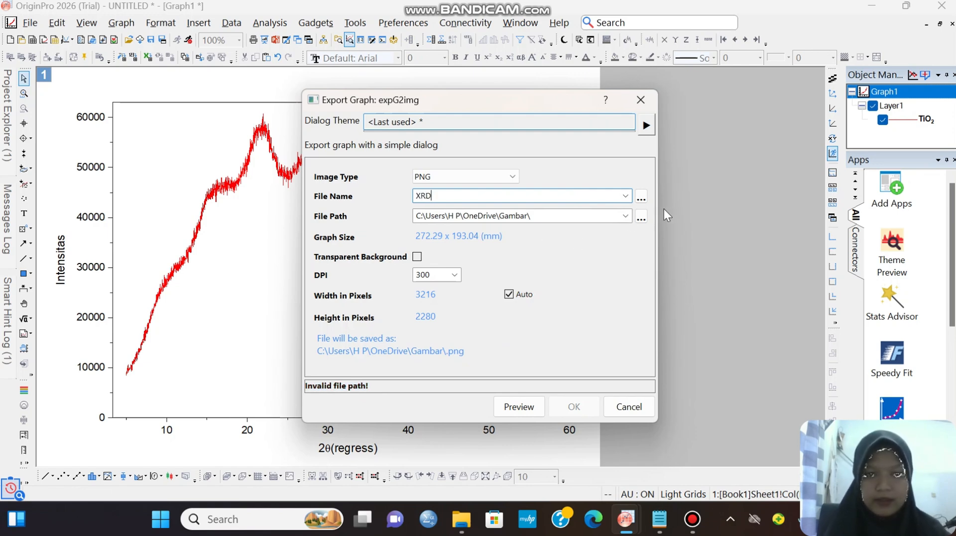
- Choose the Gambar folder as the file path and export the graph as a PNG image
click(641, 219)
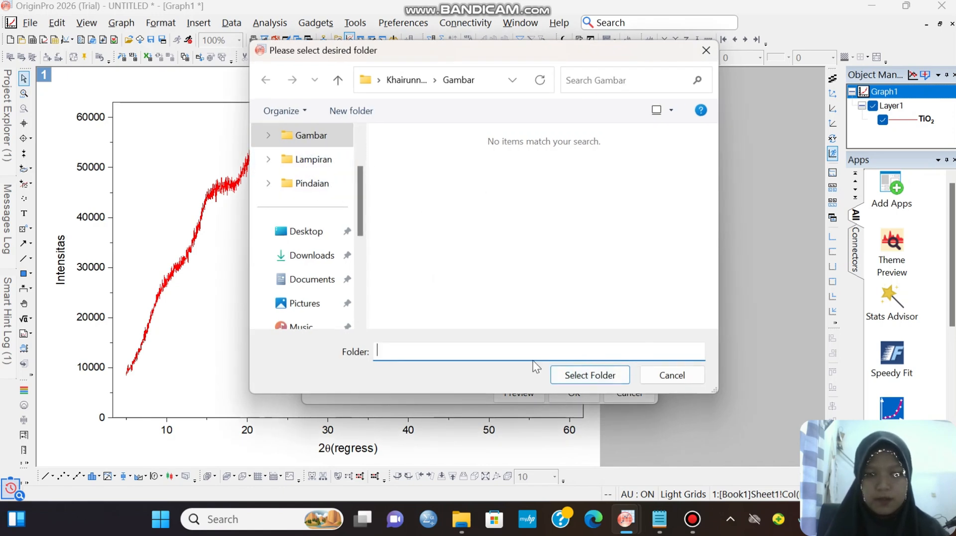
click(286, 133)
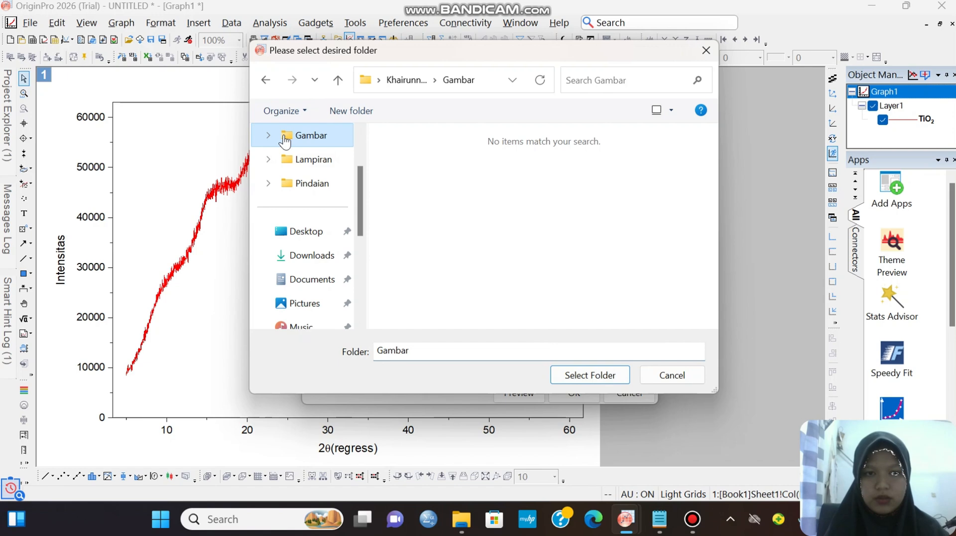
click(580, 373)
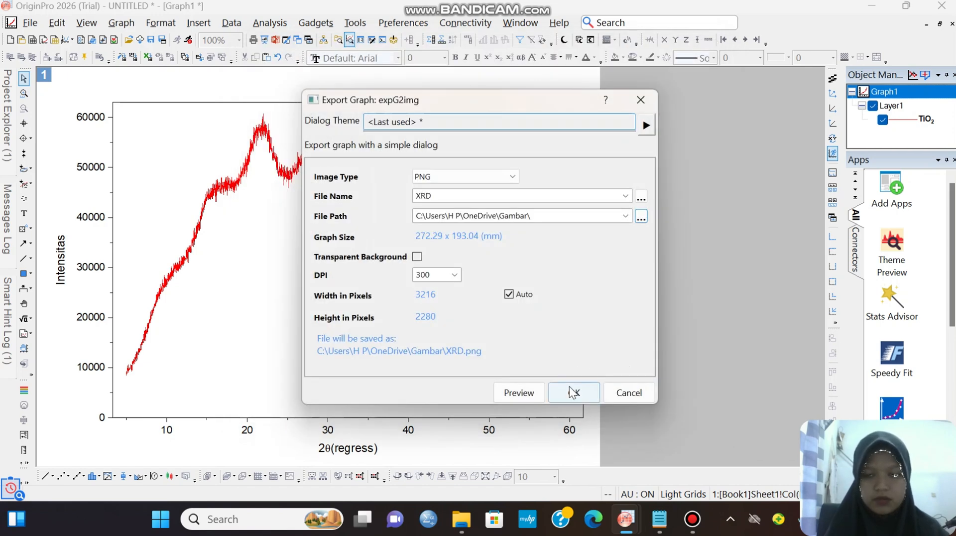
click(573, 392)
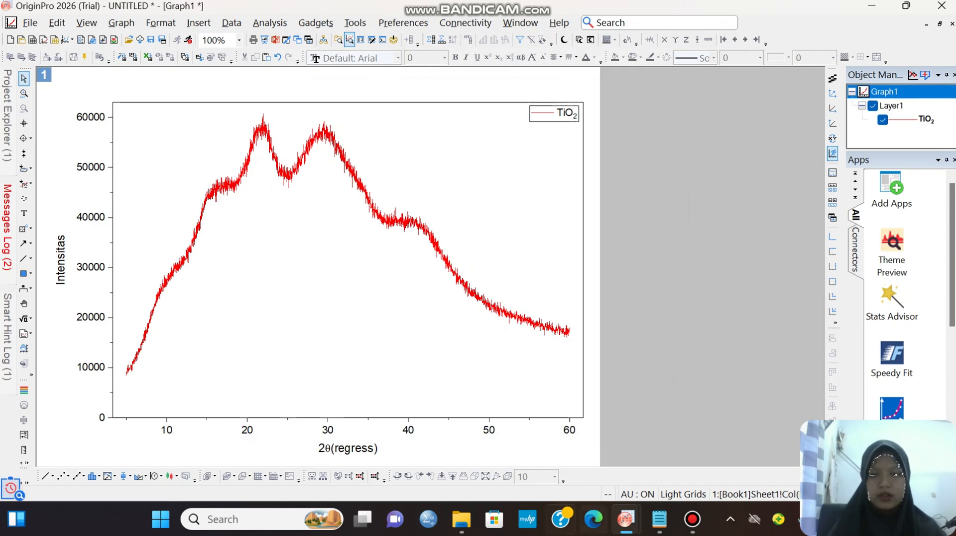
- Switch to File Explorer and reload the Gambar folder to check for the exported XRD image
click(457, 514)
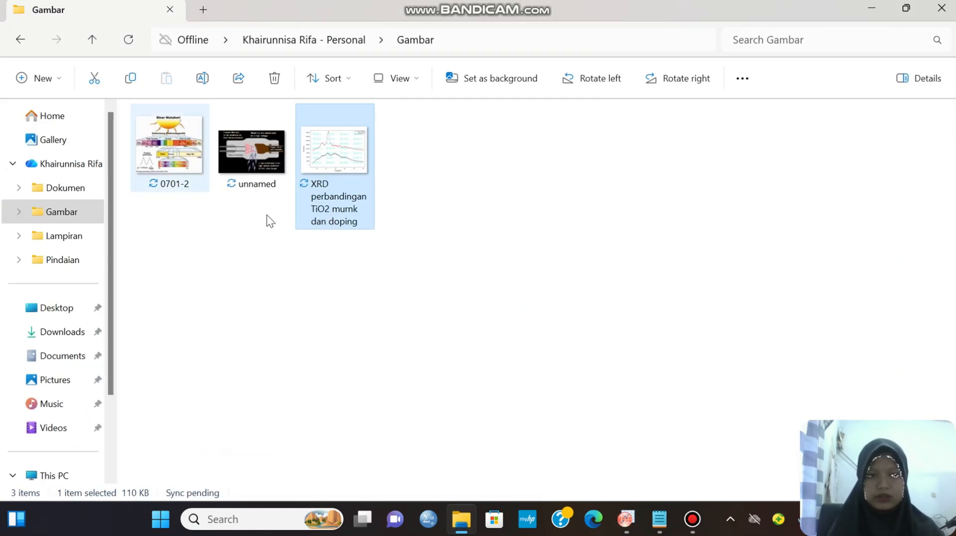
click(220, 277)
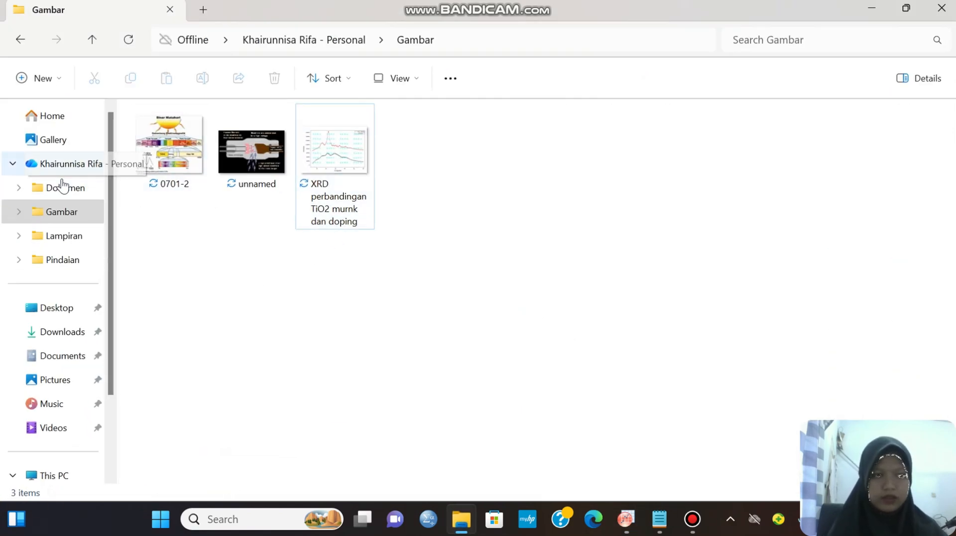
click(62, 211)
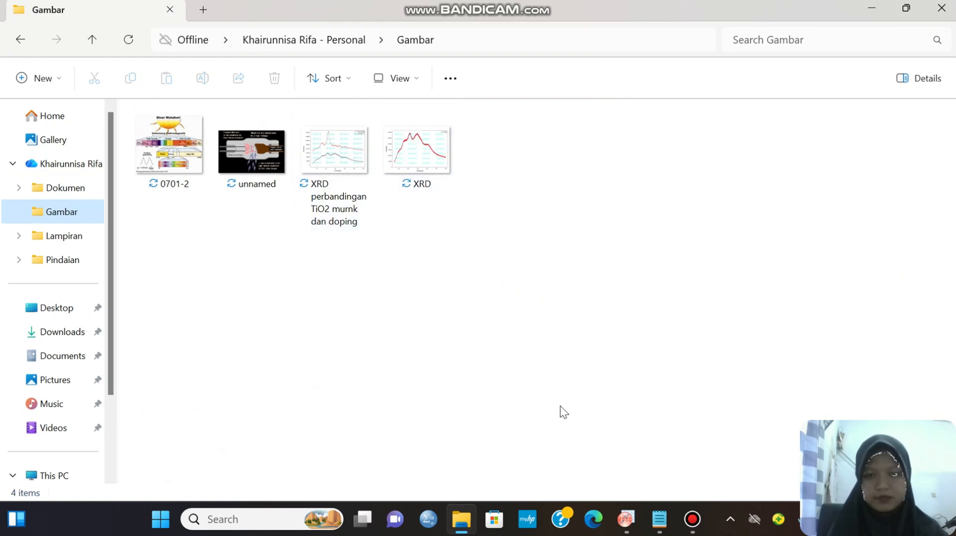
- Select and copy all the data in the XRD 1 Notepad file and paste it into OriginPro's worksheet from row 1 of column A
click(871, 9)
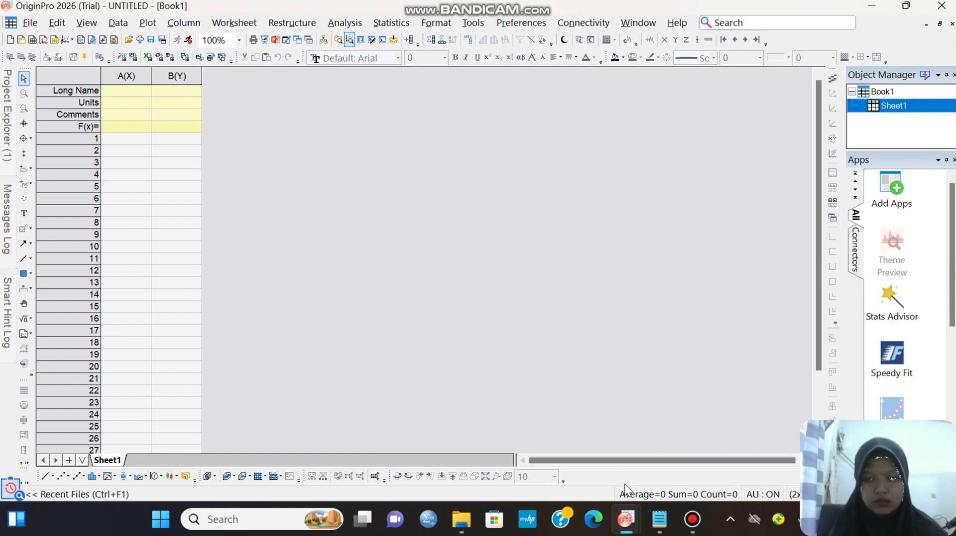
mouse_move(665, 524)
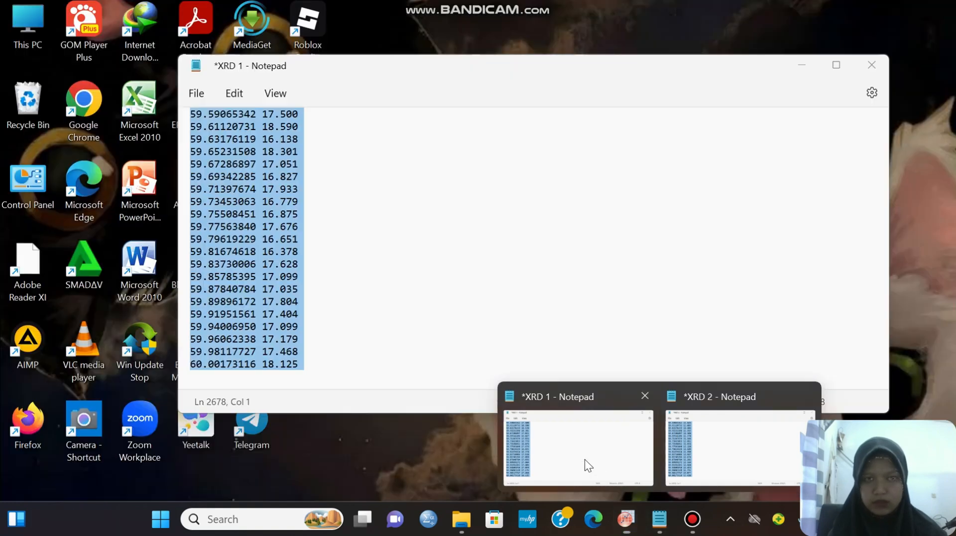
click(585, 459)
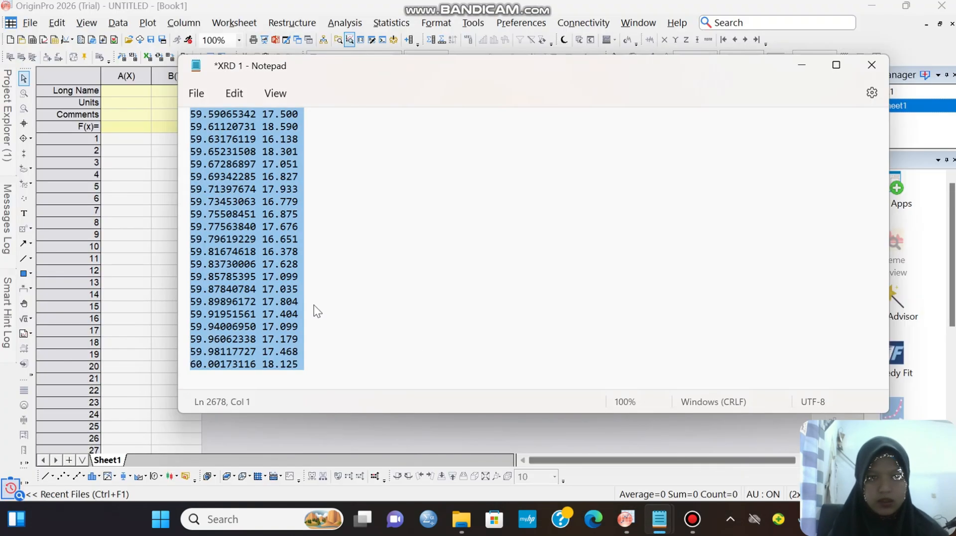
key(Down)
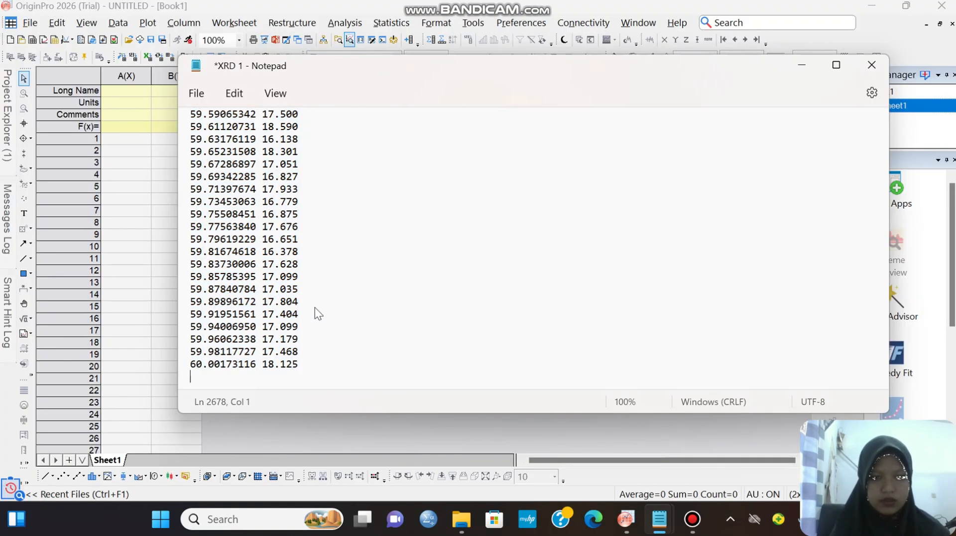
key(ctrl+a)
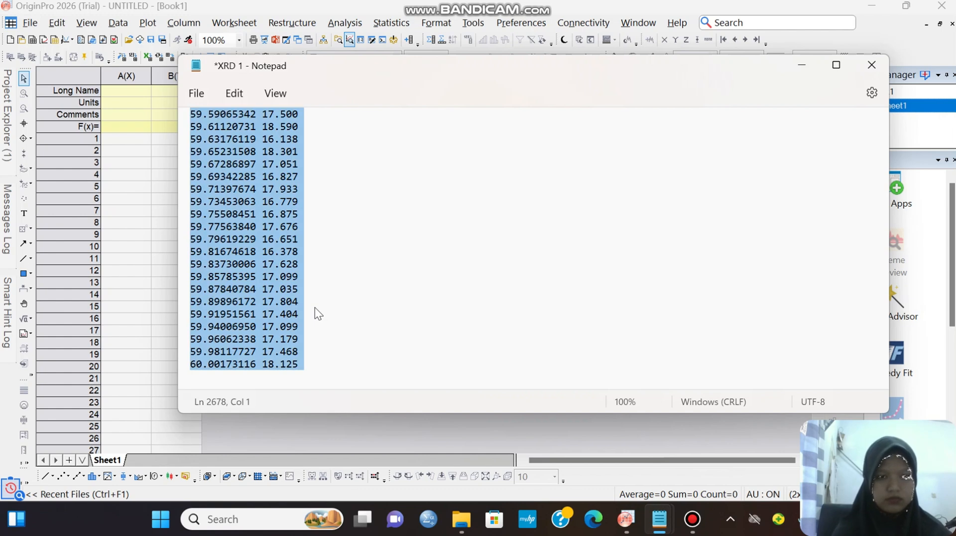
click(804, 72)
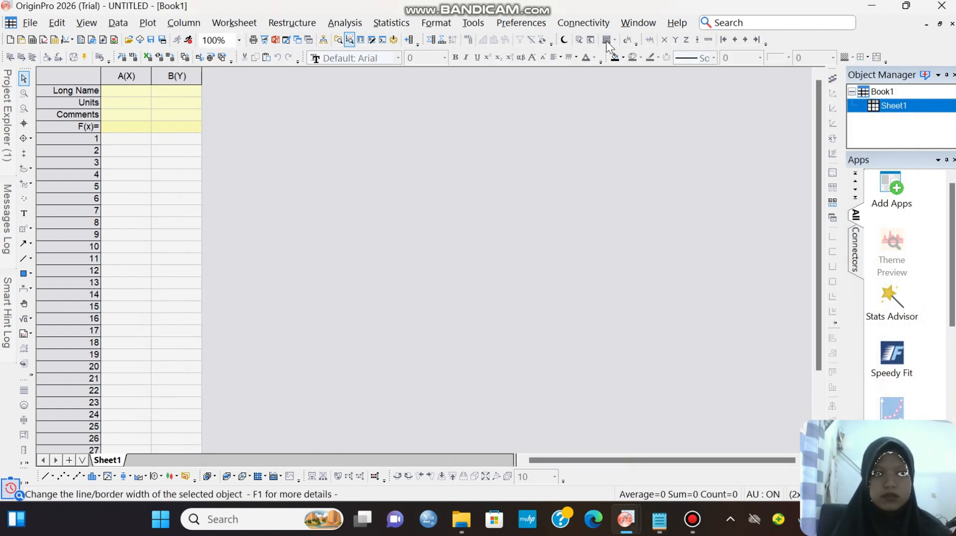
click(126, 139)
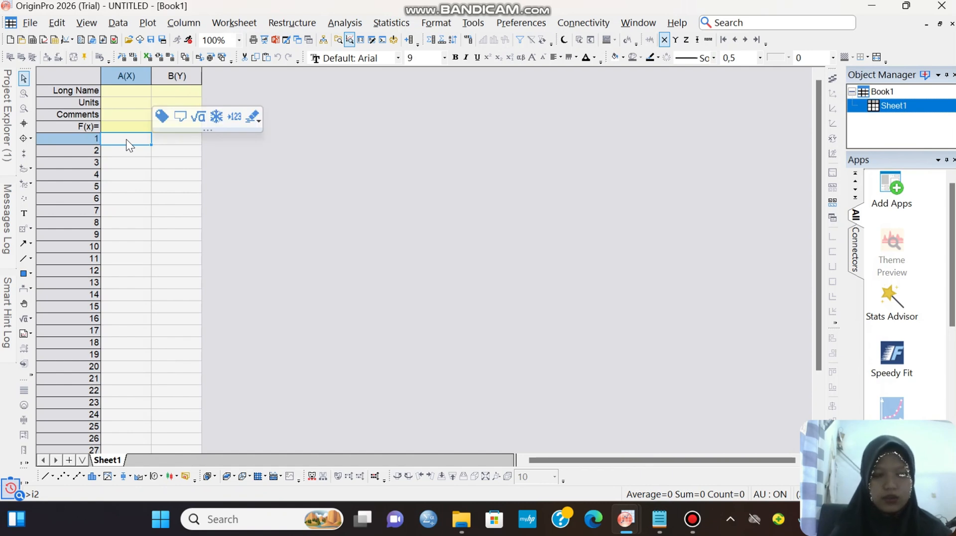
key(ctrl+v)
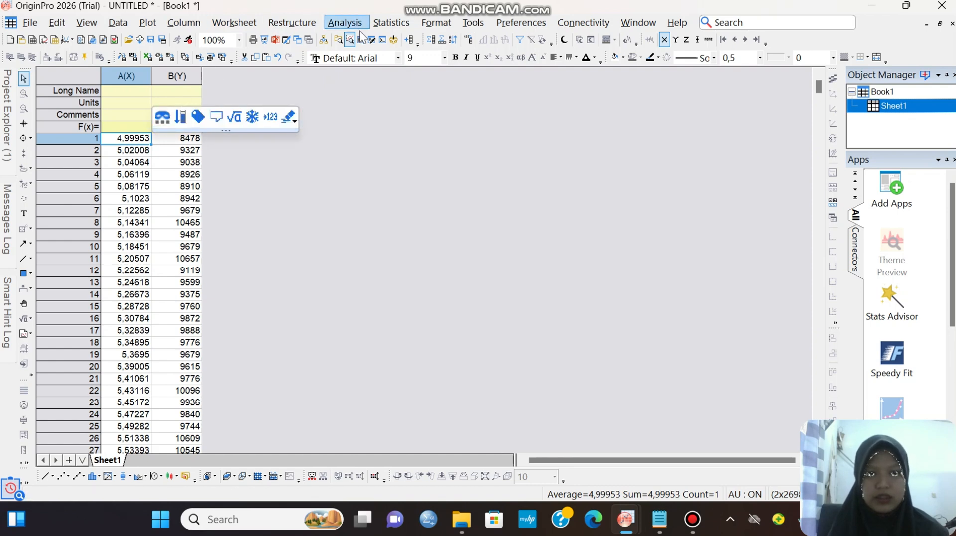
- Add two worksheet columns for the XRD 2 Notepad file's data and paste the copied data starting at row 1 of column C
click(407, 43)
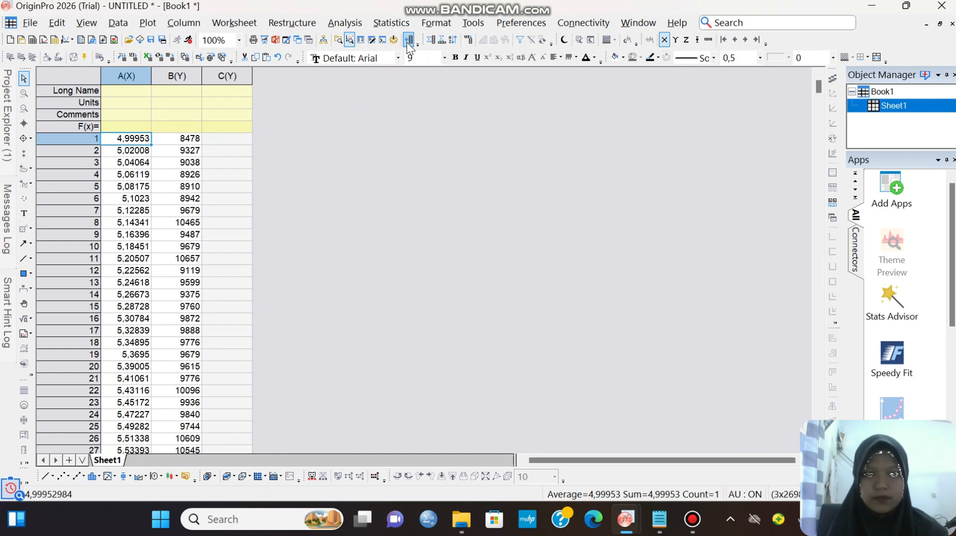
click(408, 43)
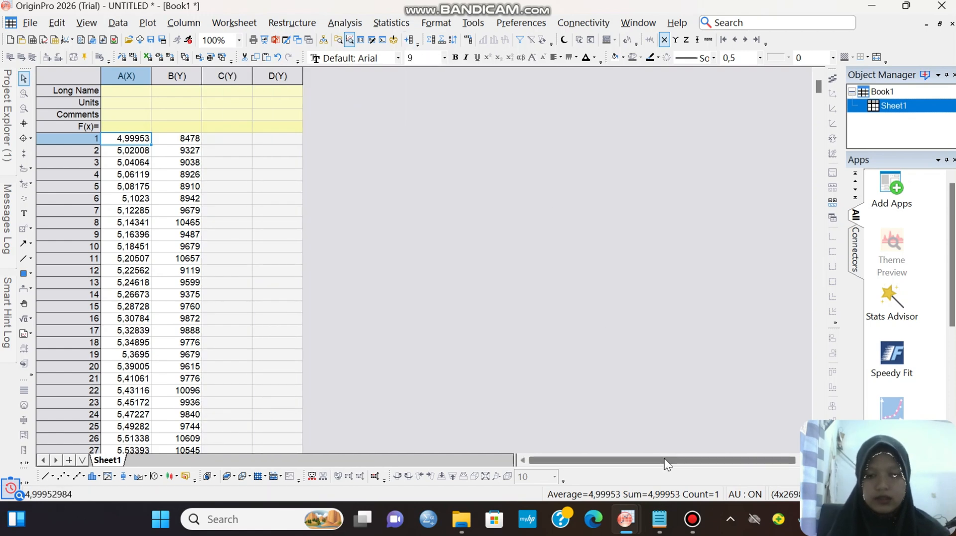
mouse_move(669, 514)
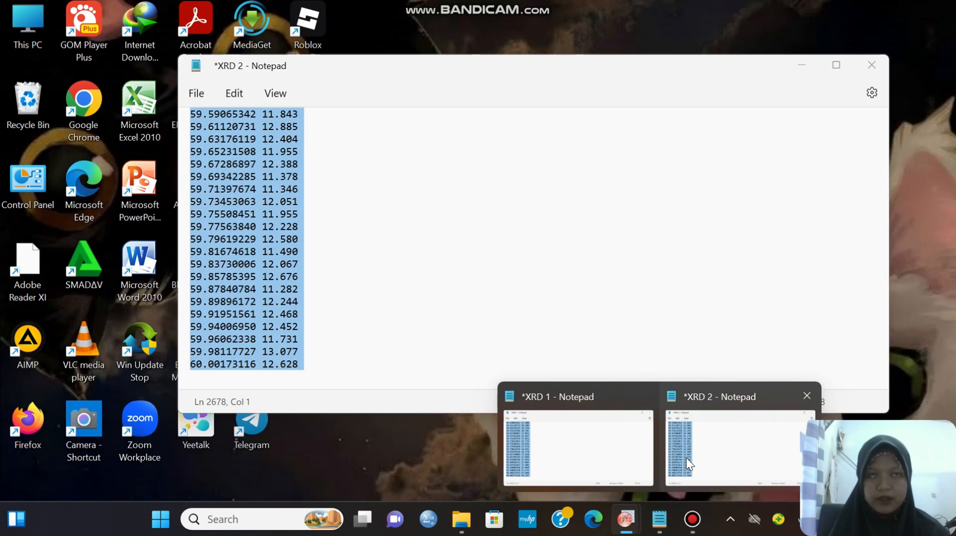
click(685, 458)
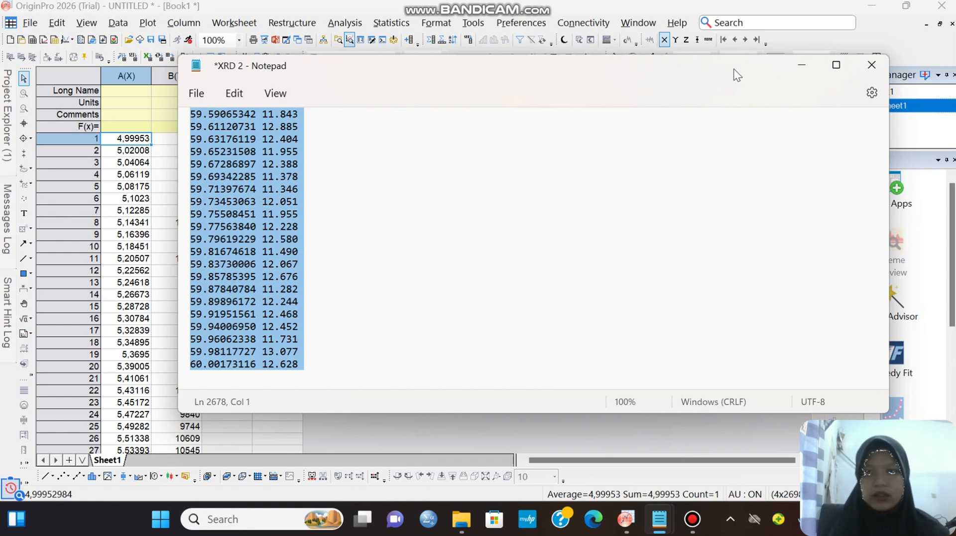
click(796, 63)
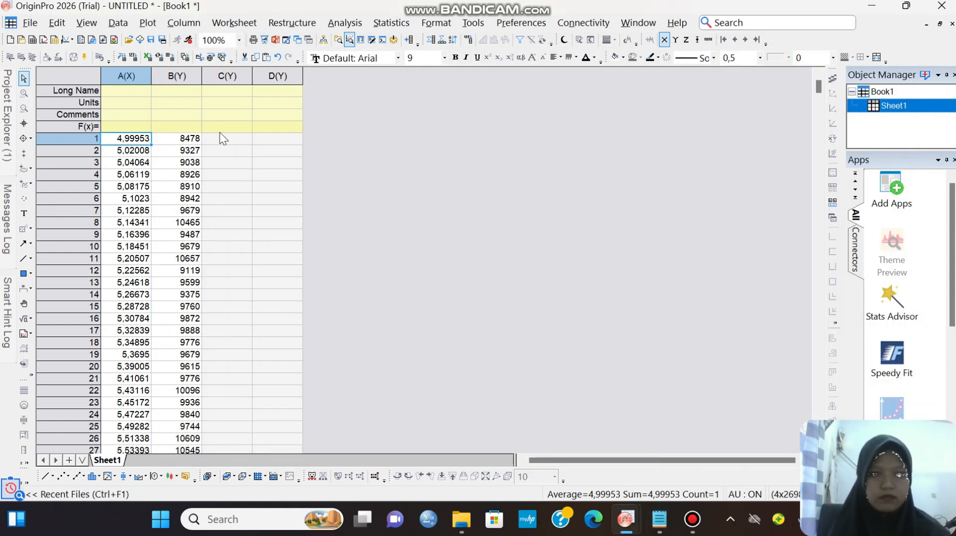
click(225, 137)
key(ctrl+v)
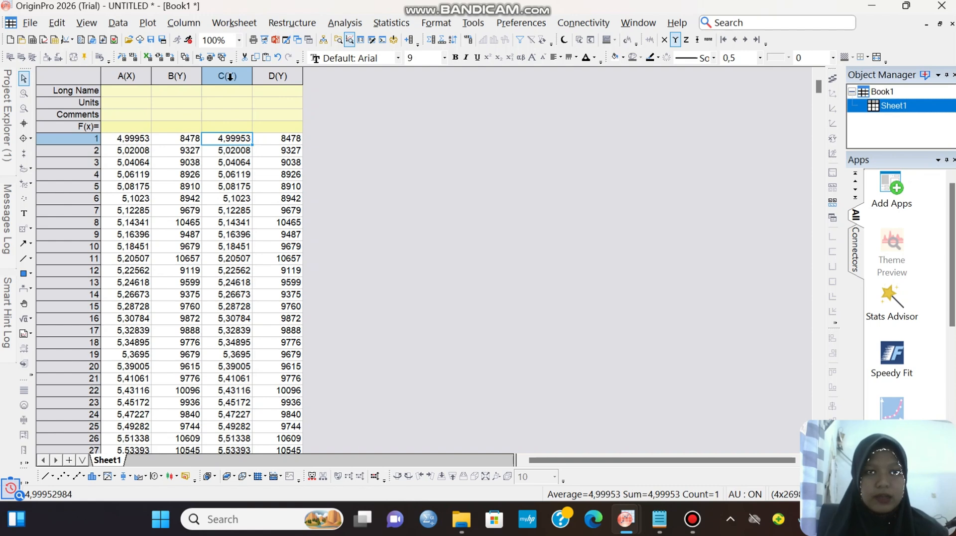
- Delete column C, which repeats the X values, from the worksheet
right_click(230, 76)
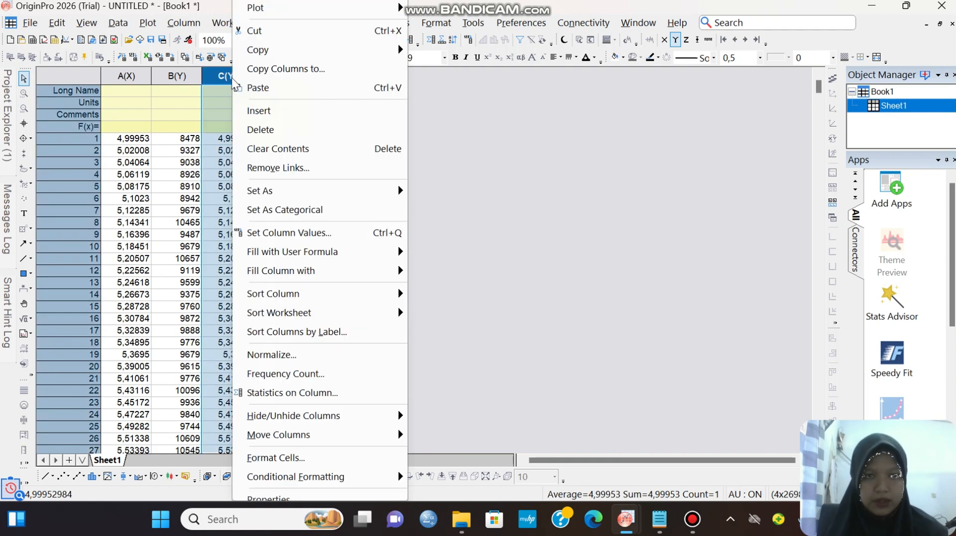
click(306, 132)
click(331, 127)
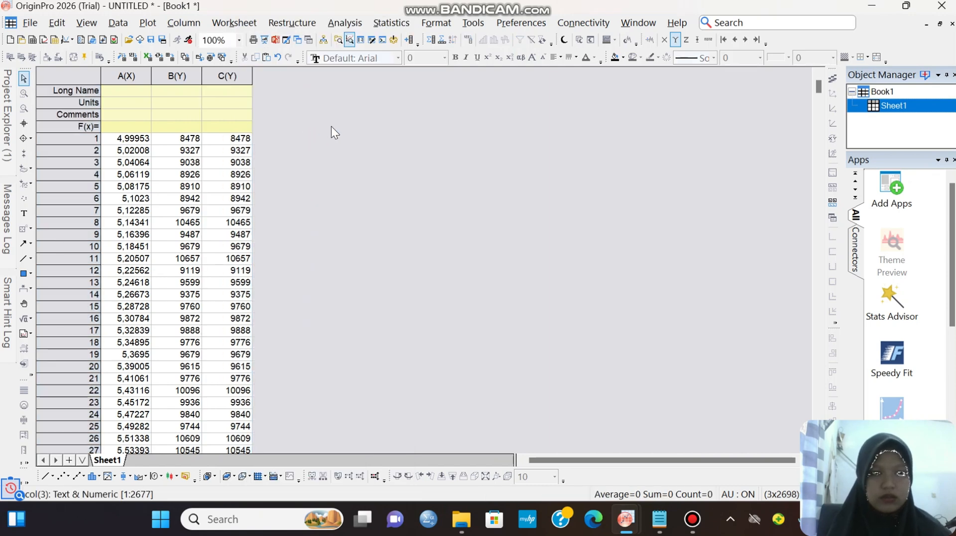
- Plot worksheet columns A, B and C as a Stacked Lines by Y Offsets graph
click(125, 87)
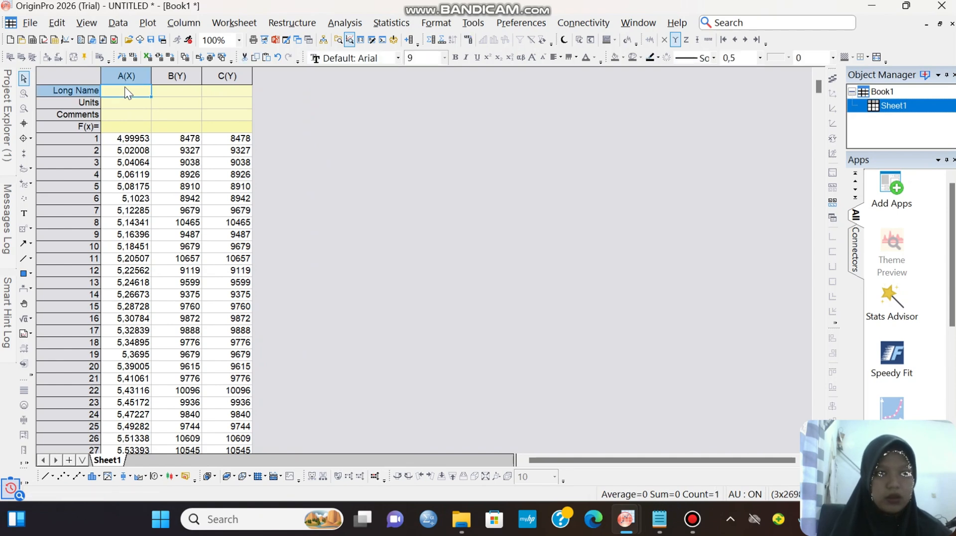
click(124, 73)
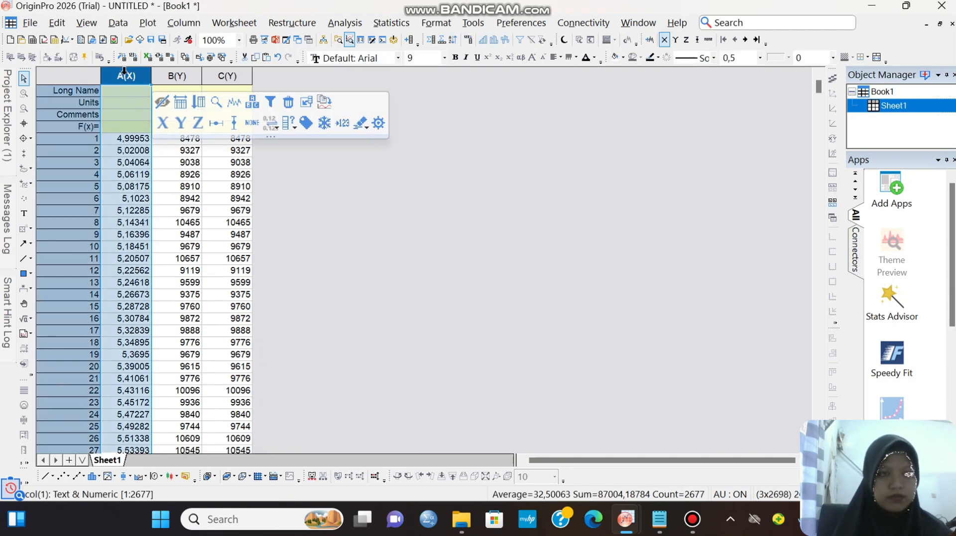
shift+click(183, 78)
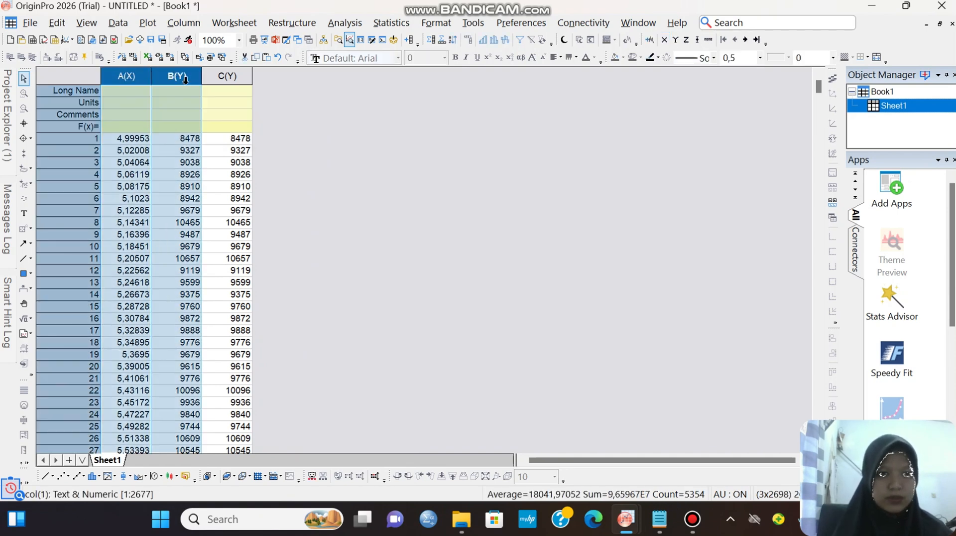
shift+click(220, 78)
click(147, 23)
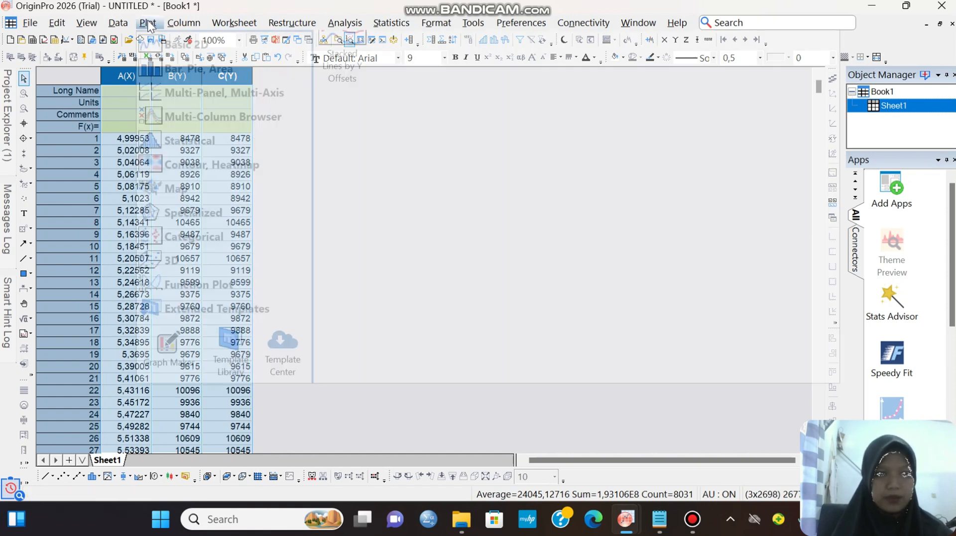
mouse_move(205, 71)
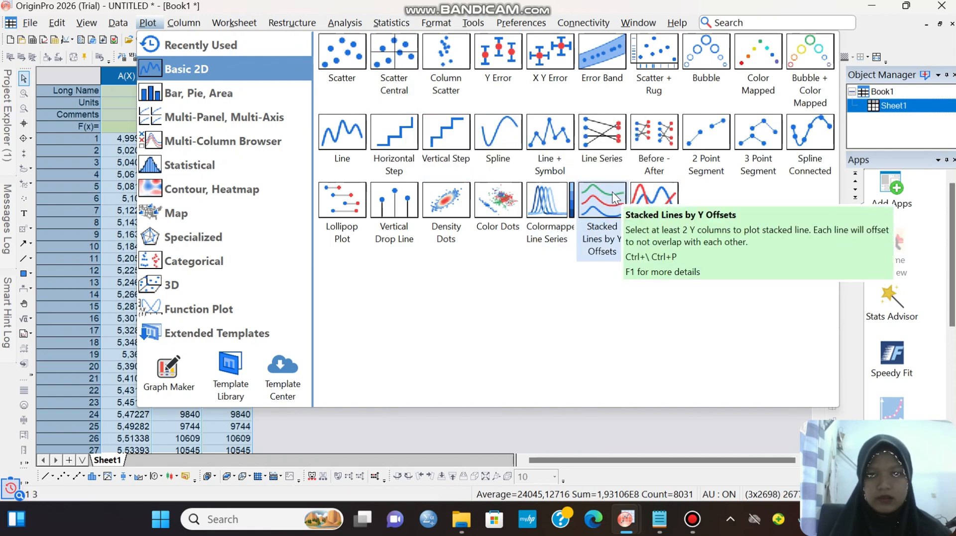
click(611, 192)
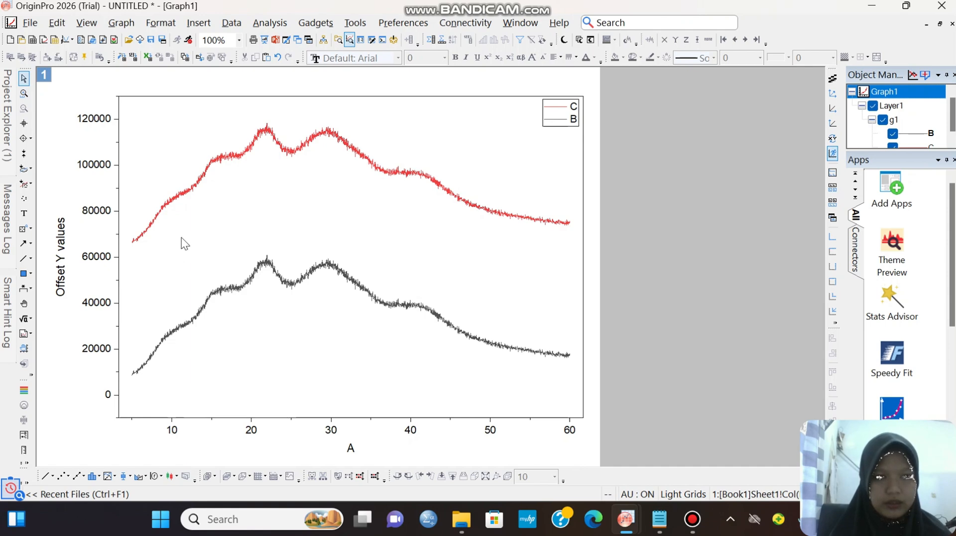
- Set the upper limit of the vertical axis scale to 120000 and apply it to the graph
double_click(171, 431)
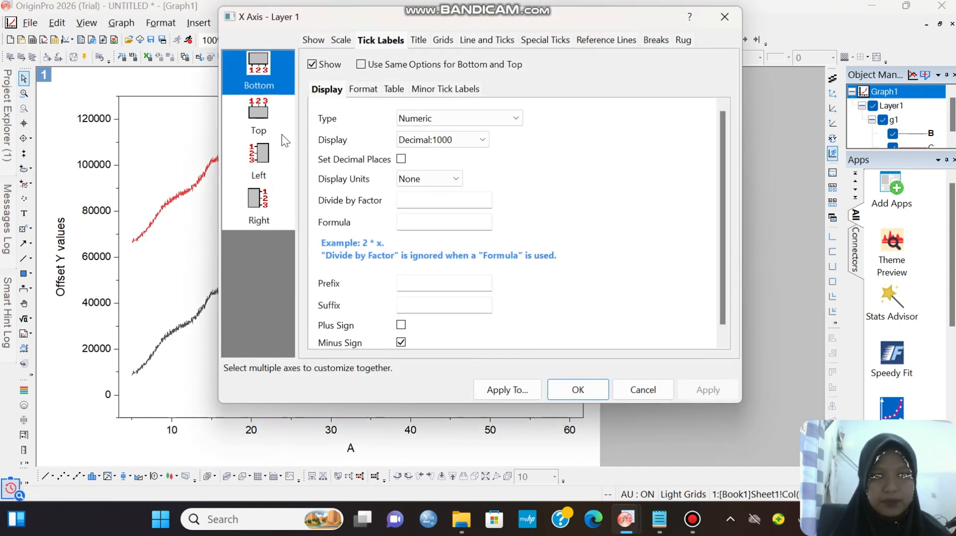
click(348, 44)
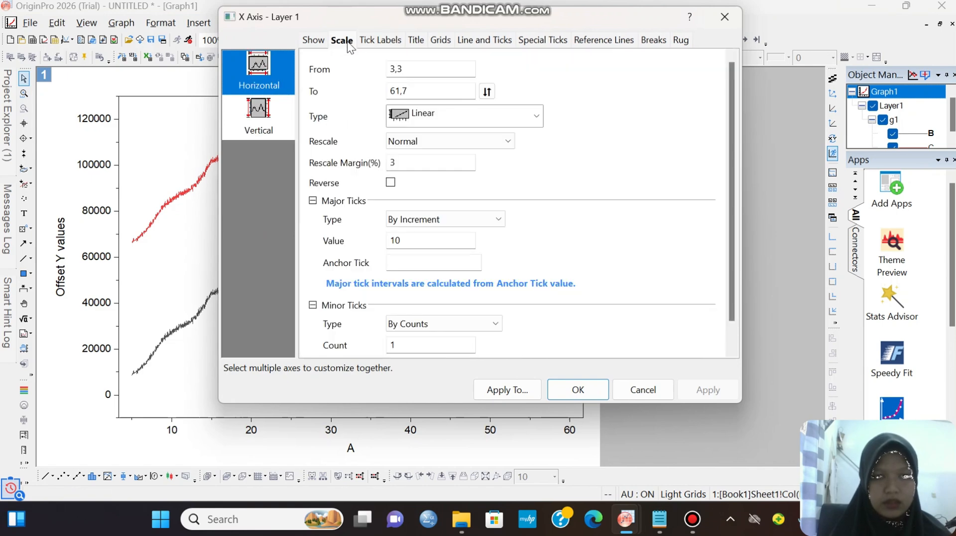
click(258, 112)
double_click(431, 91)
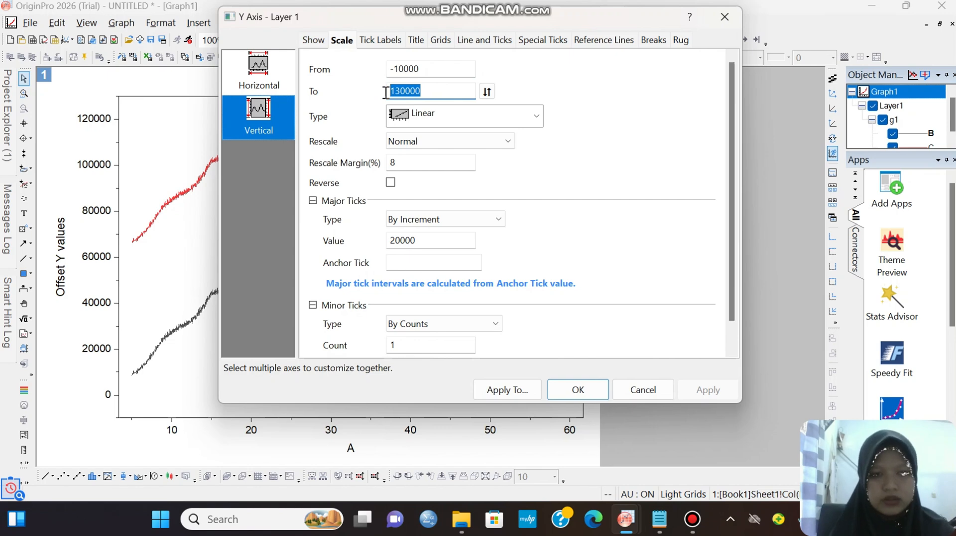
text(1)
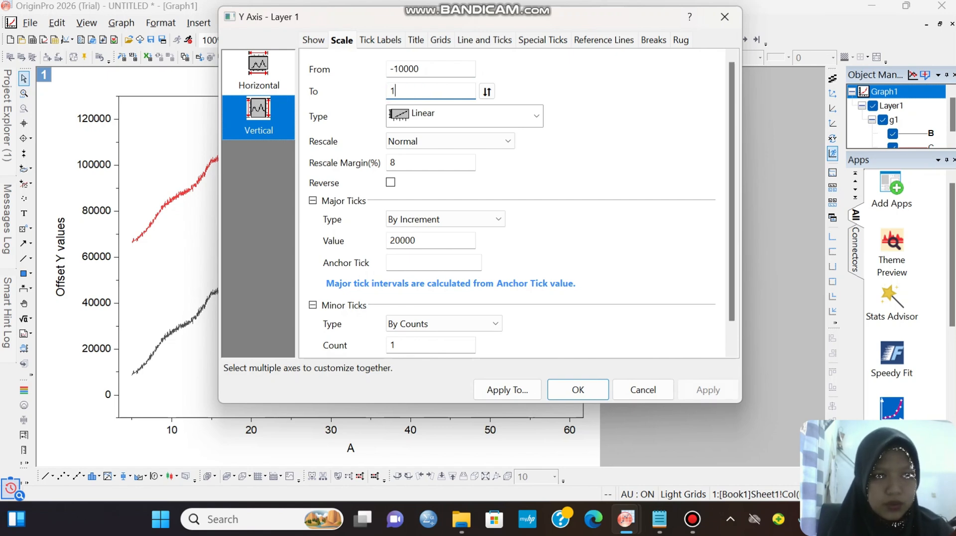
text(20000)
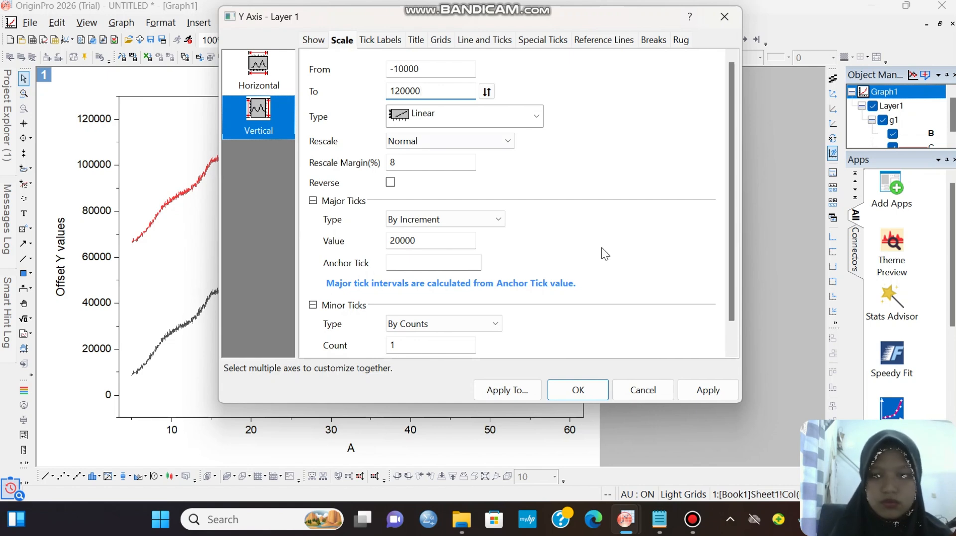
click(569, 396)
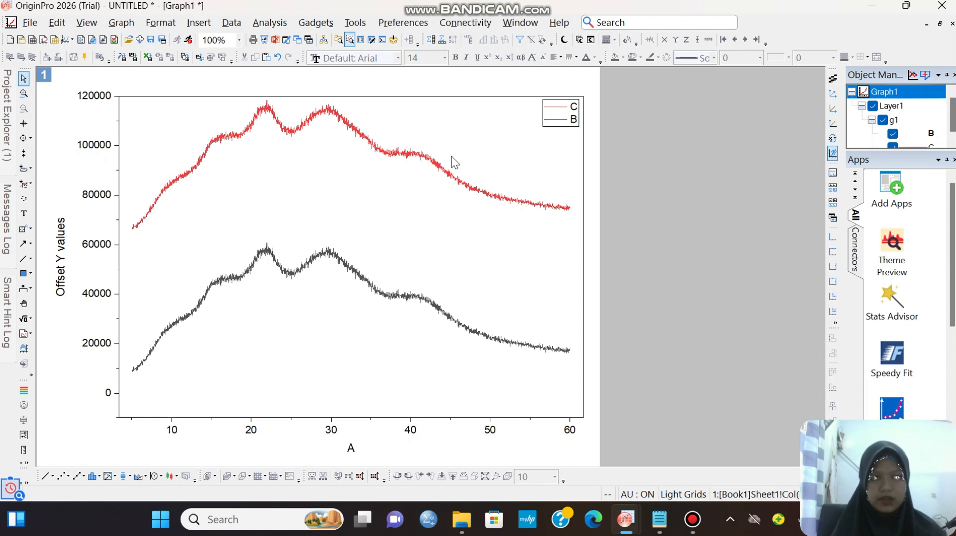
- Rename the red curve's legend entry as "TiO2 murni", with the 2 formatted as a subscript
double_click(573, 105)
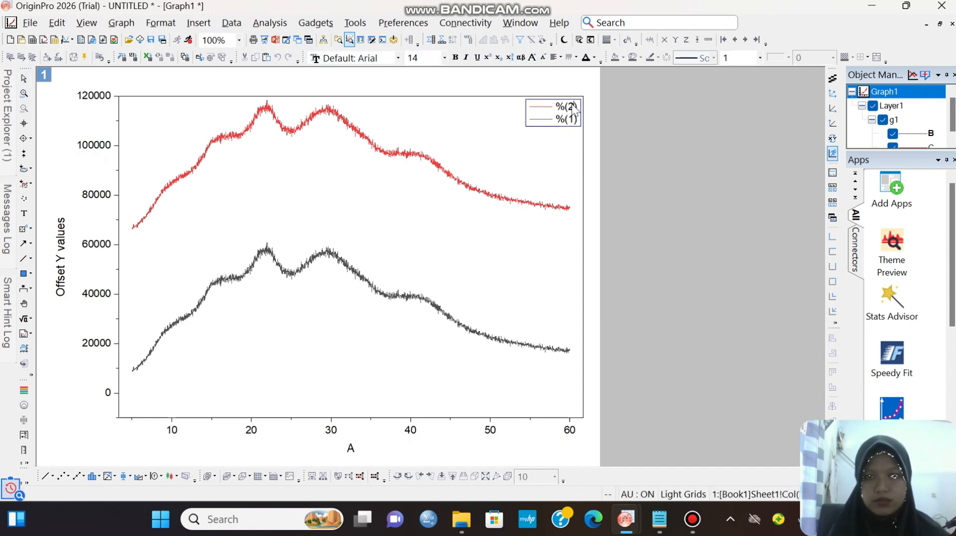
drag(576, 106, 554, 107)
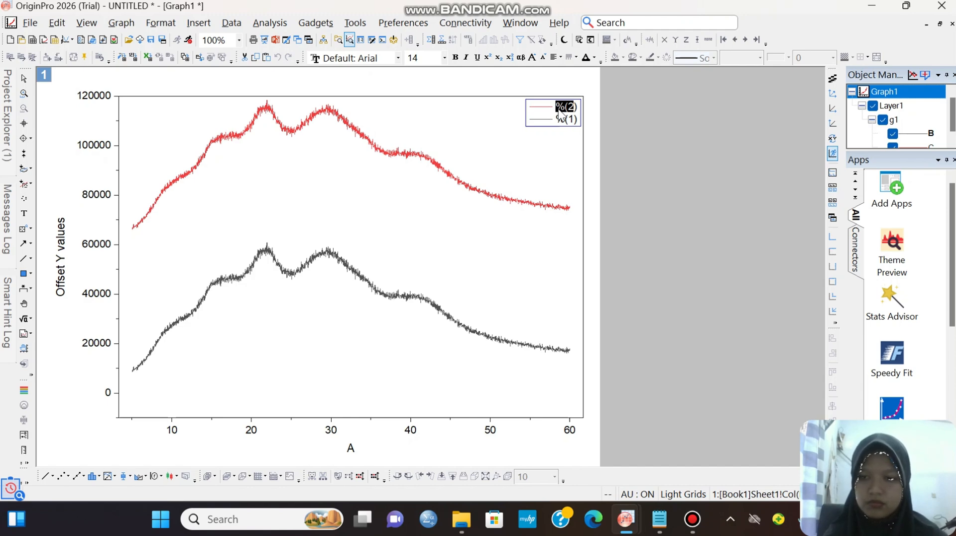
click(579, 106)
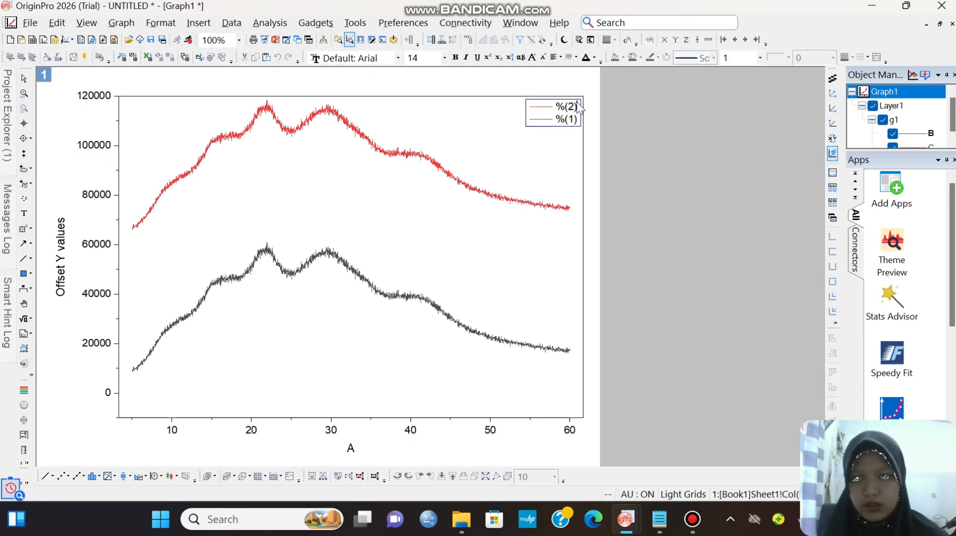
drag(579, 106, 560, 112)
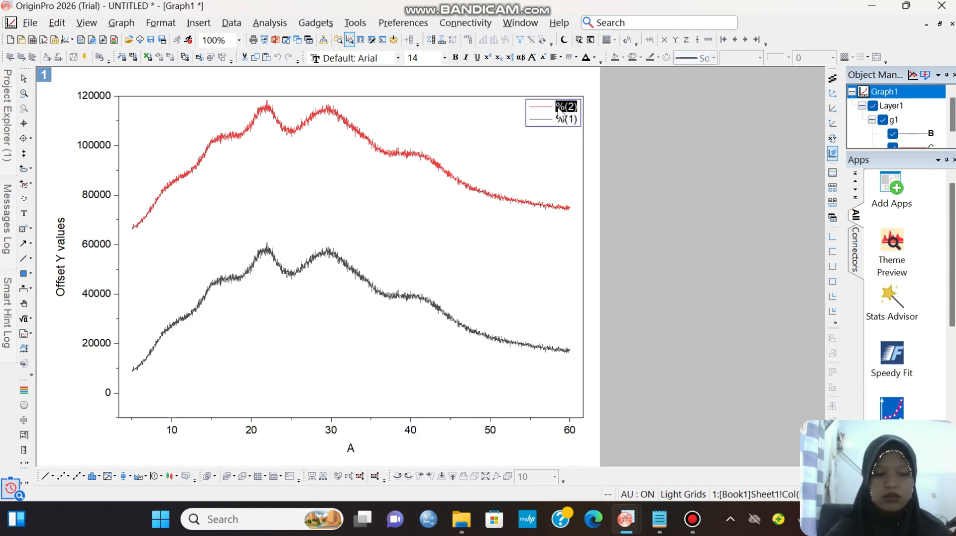
text(T)
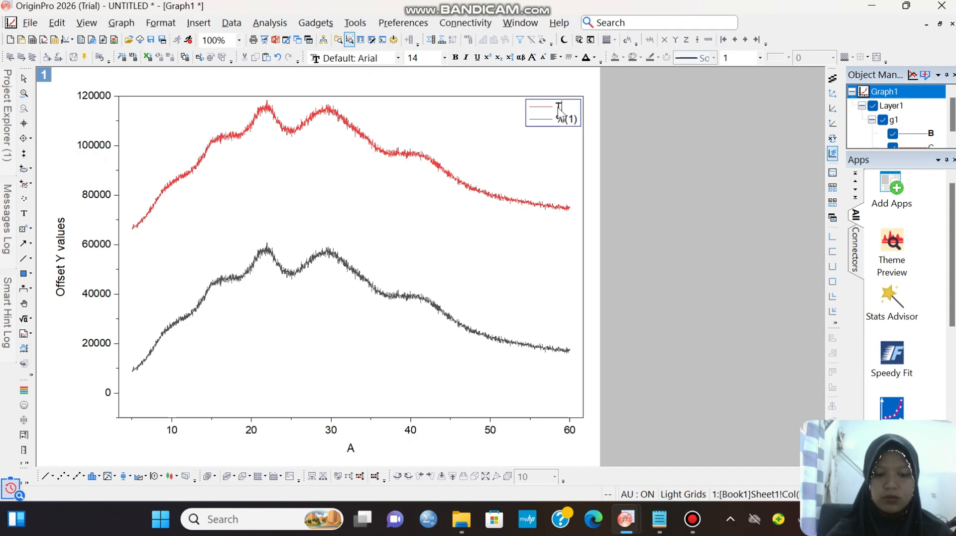
text(iO)
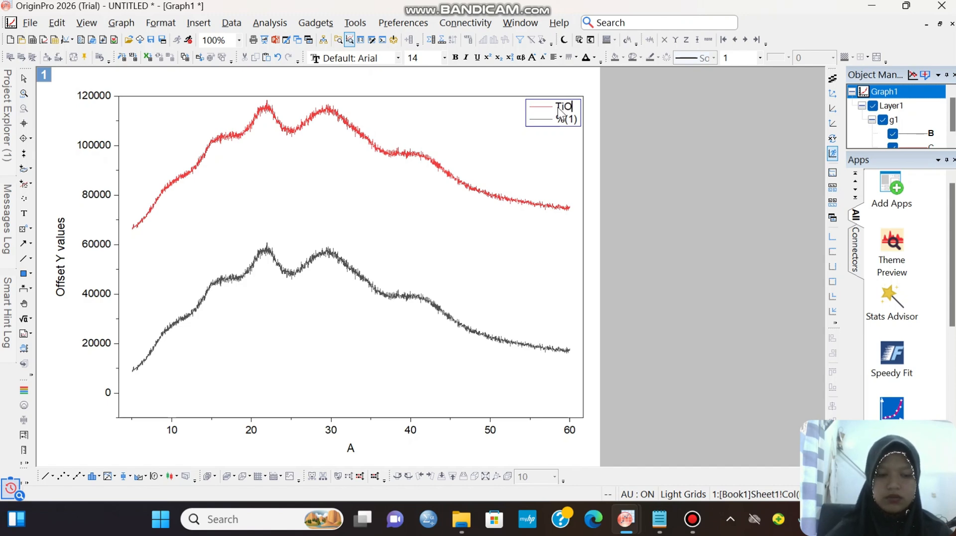
text(2 mu)
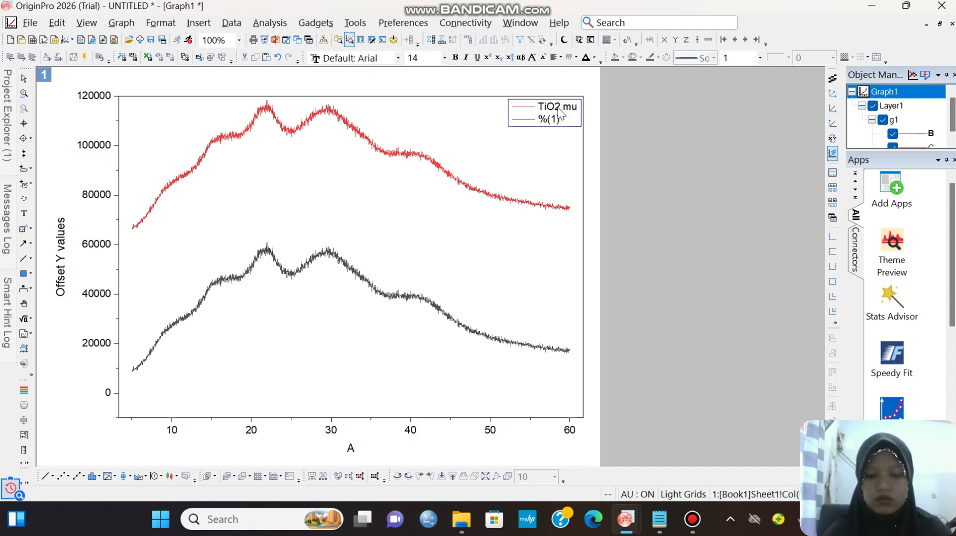
text(rni)
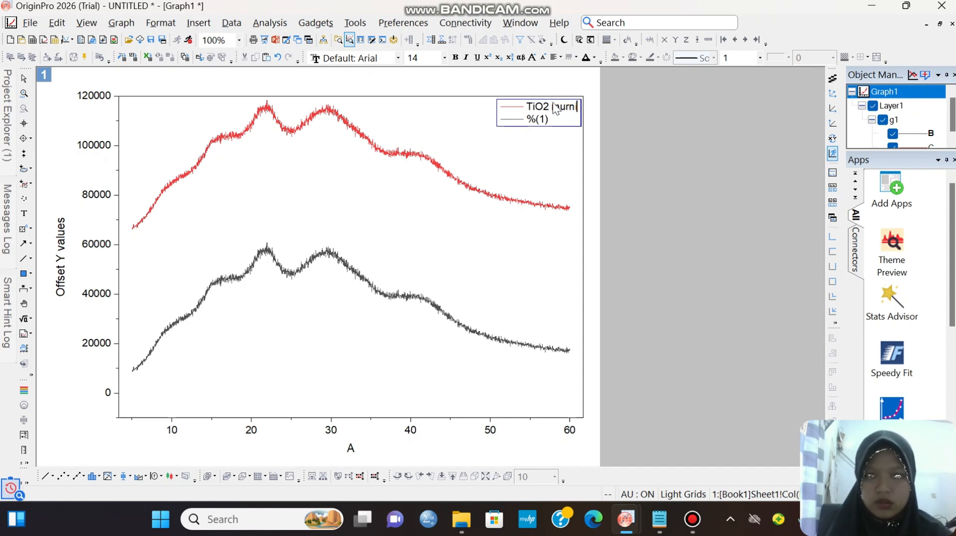
click(545, 106)
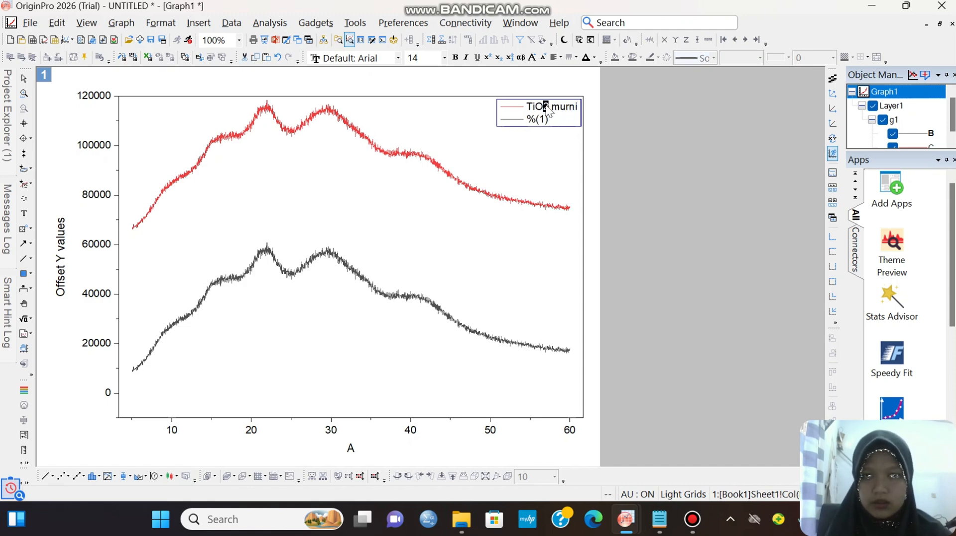
click(498, 58)
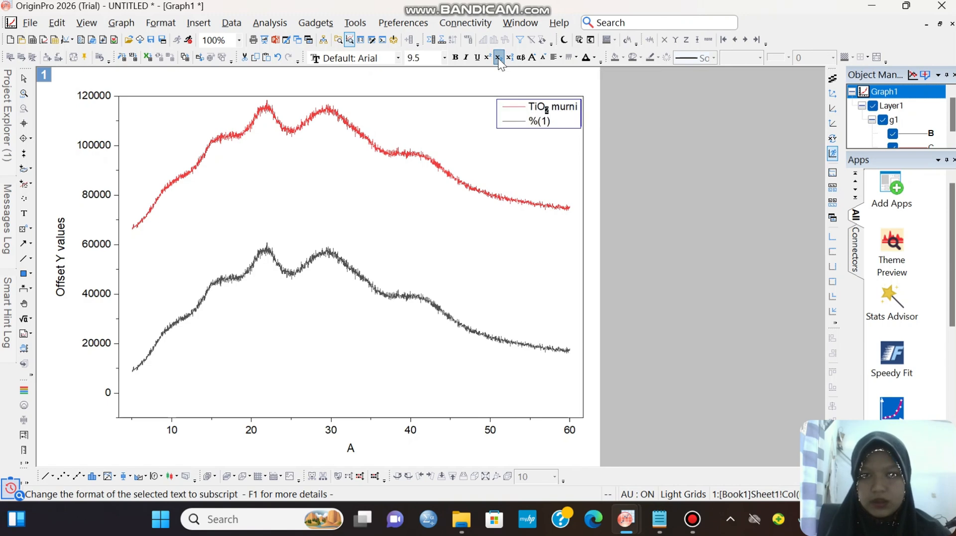
- Replace the black curve's legend entry with the text "TiO2 doping"
drag(551, 121, 534, 127)
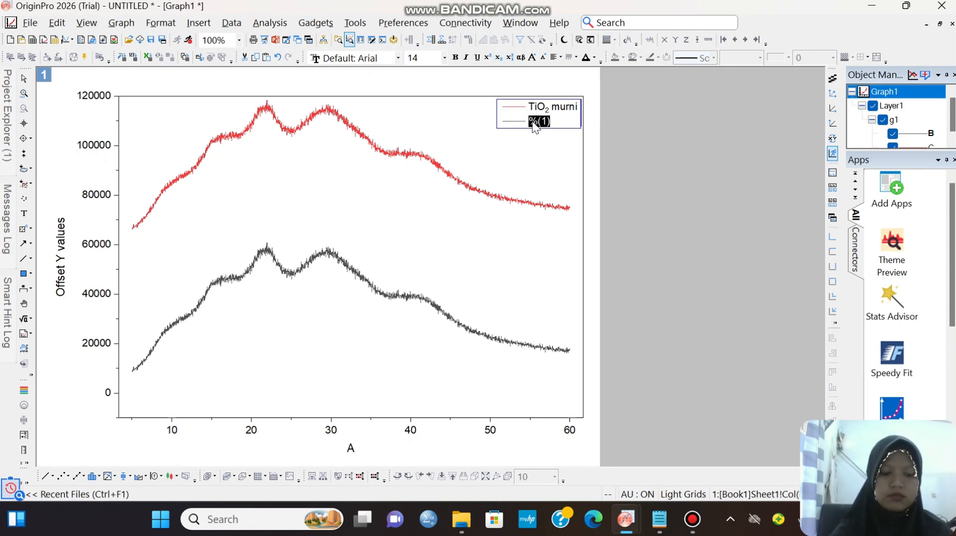
text(Ti)
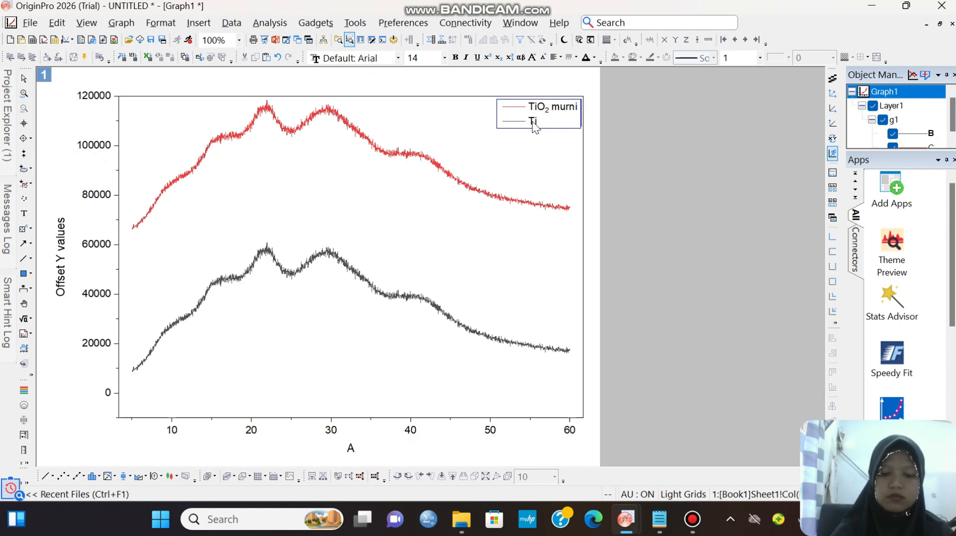
text(O2)
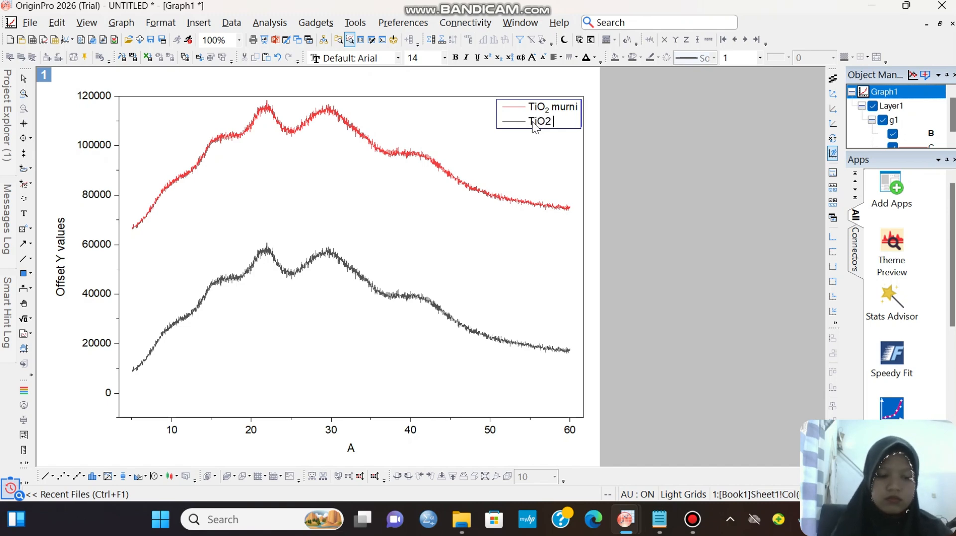
text( D)
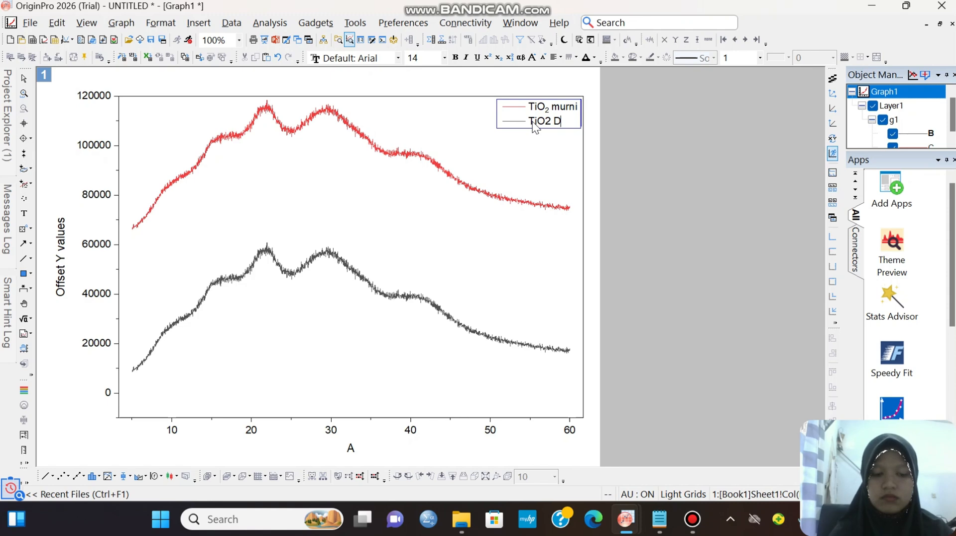
key(BackSpace)
text(dop)
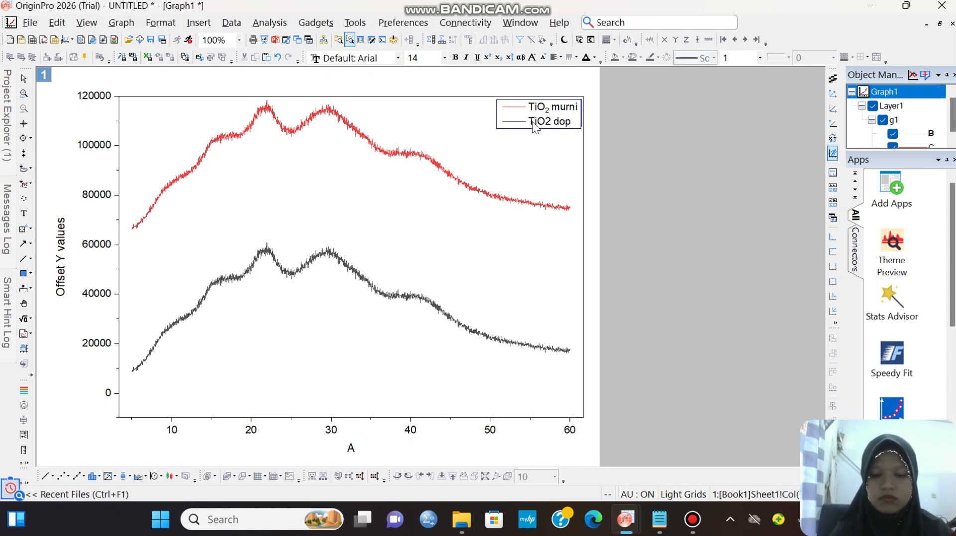
text(ing)
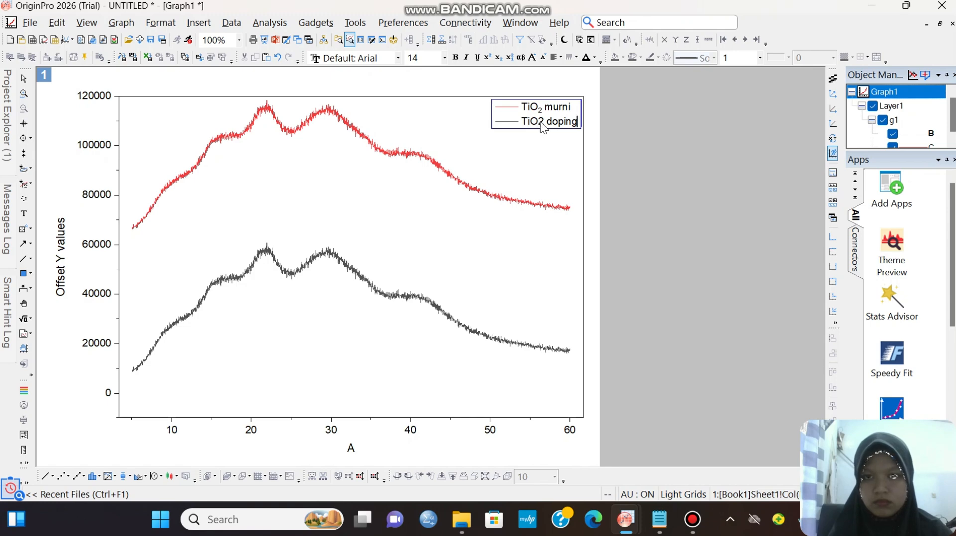
- Format the 2 in the "TiO2 doping" legend entry as a subscript and finish editing the legend
double_click(540, 122)
double_click(541, 121)
double_click(541, 122)
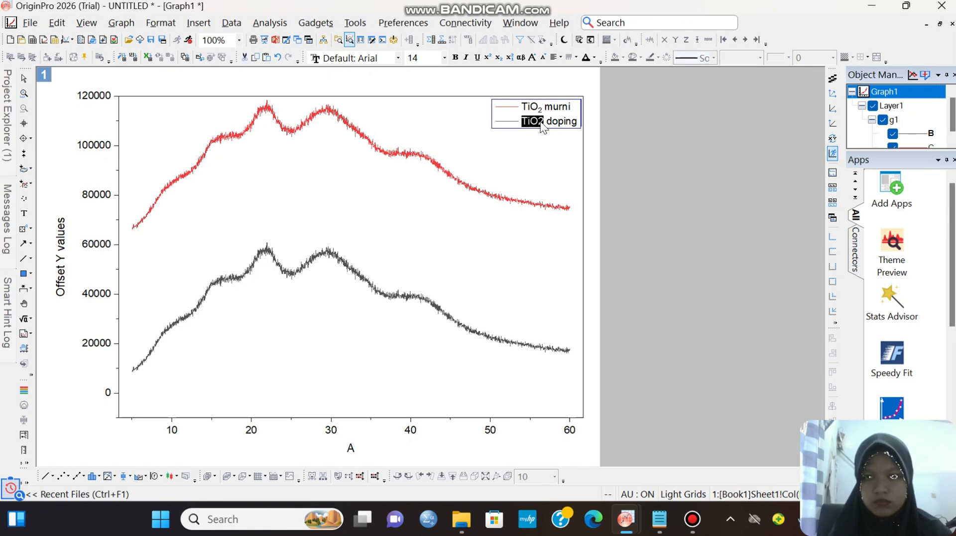
click(544, 122)
double_click(542, 122)
click(541, 121)
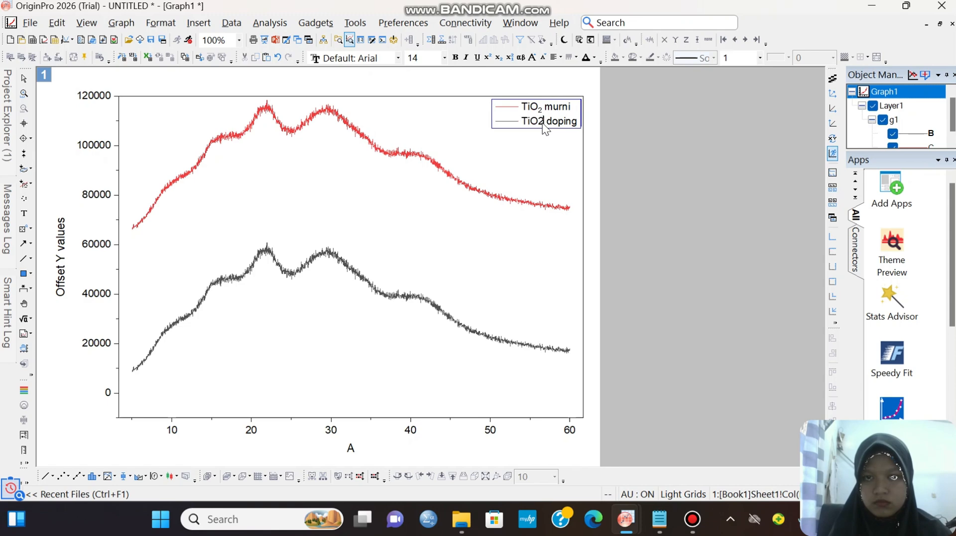
double_click(541, 122)
double_click(540, 122)
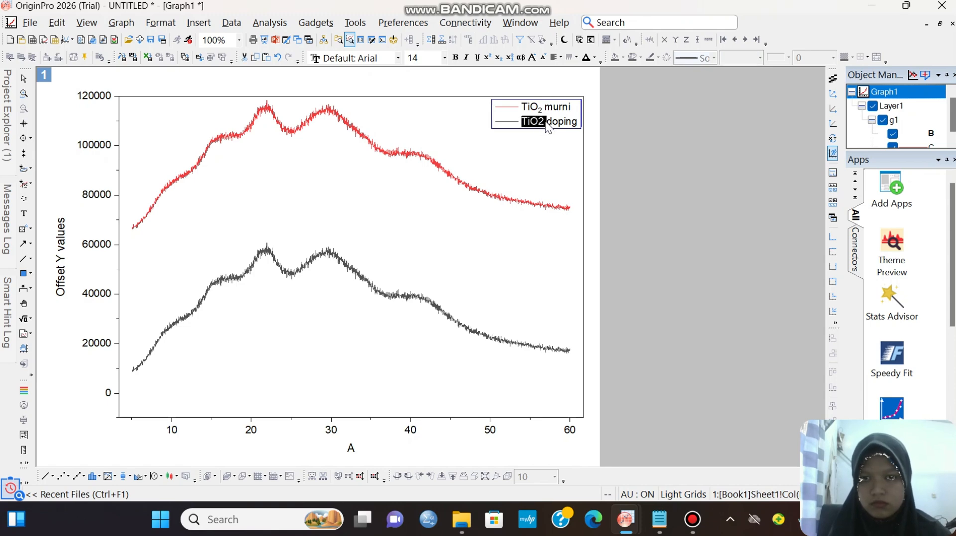
click(539, 122)
drag(539, 121, 544, 122)
click(498, 58)
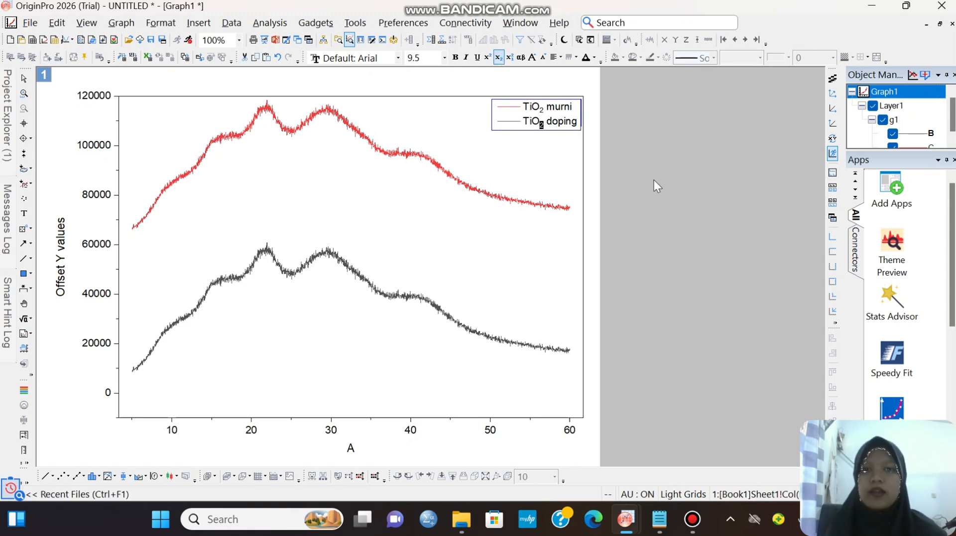
click(653, 180)
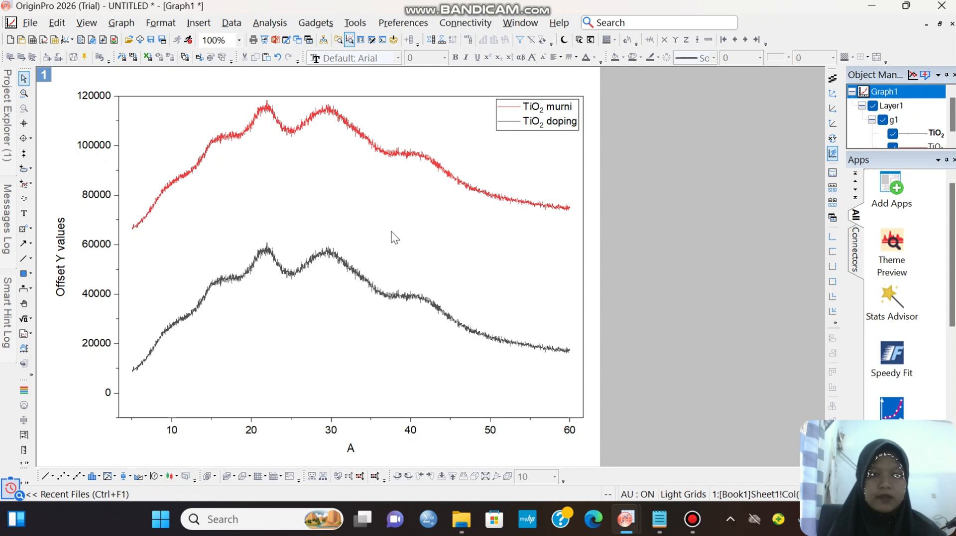
- Change the horizontal axis title to "2θ (regress)", inserting the theta character from the Symbol Map
double_click(355, 450)
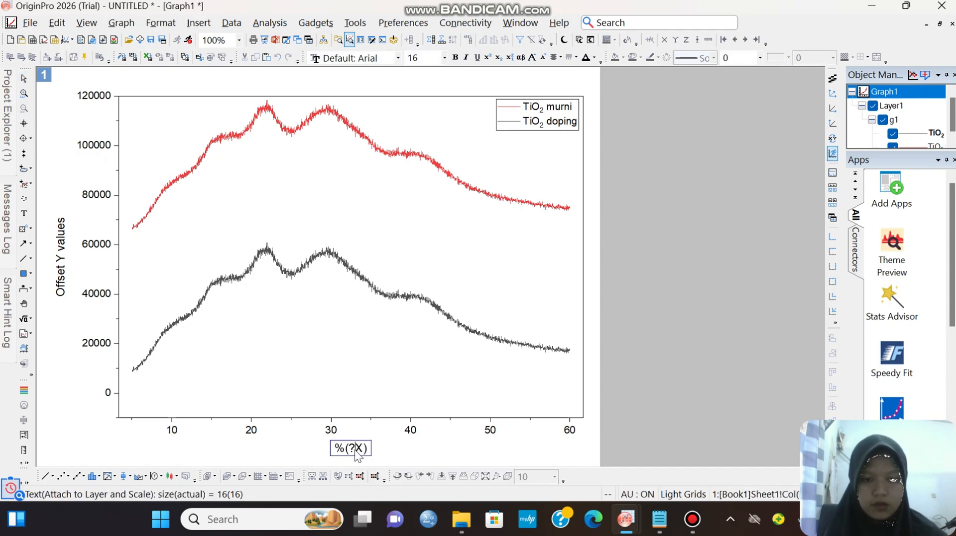
click(369, 450)
drag(369, 451, 336, 448)
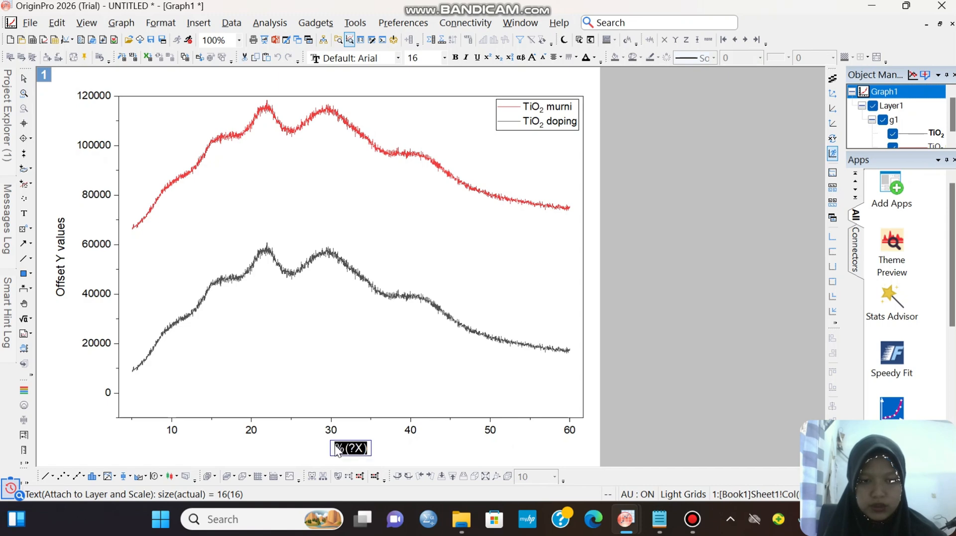
text(2)
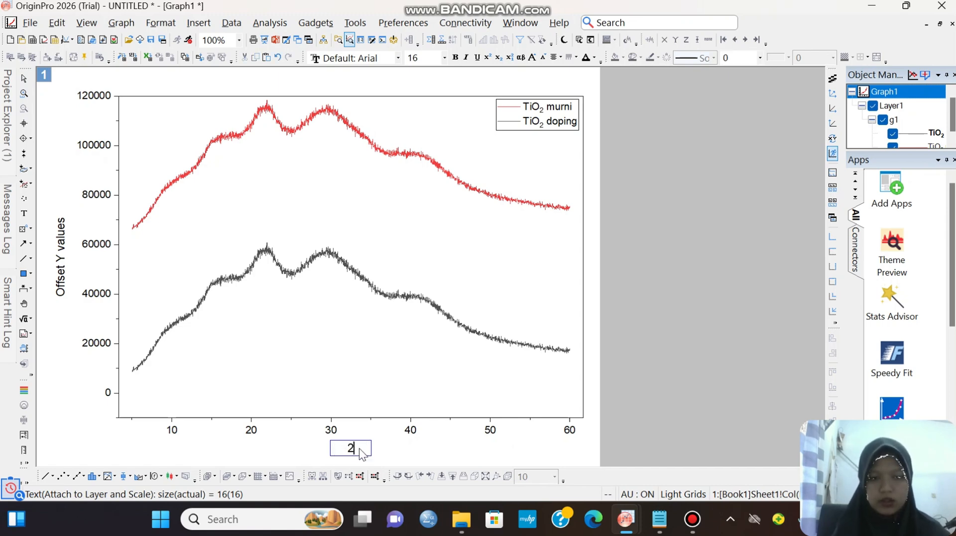
right_click(360, 447)
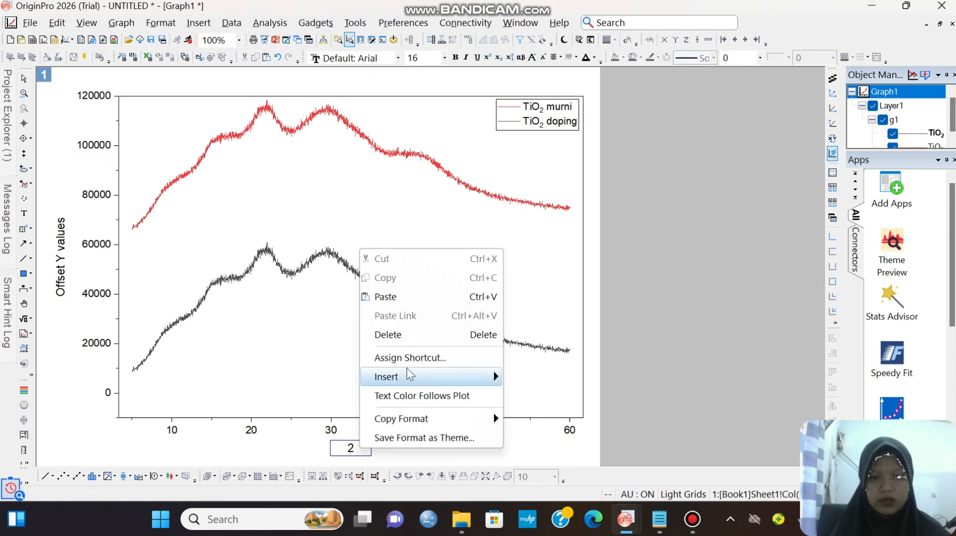
mouse_move(408, 375)
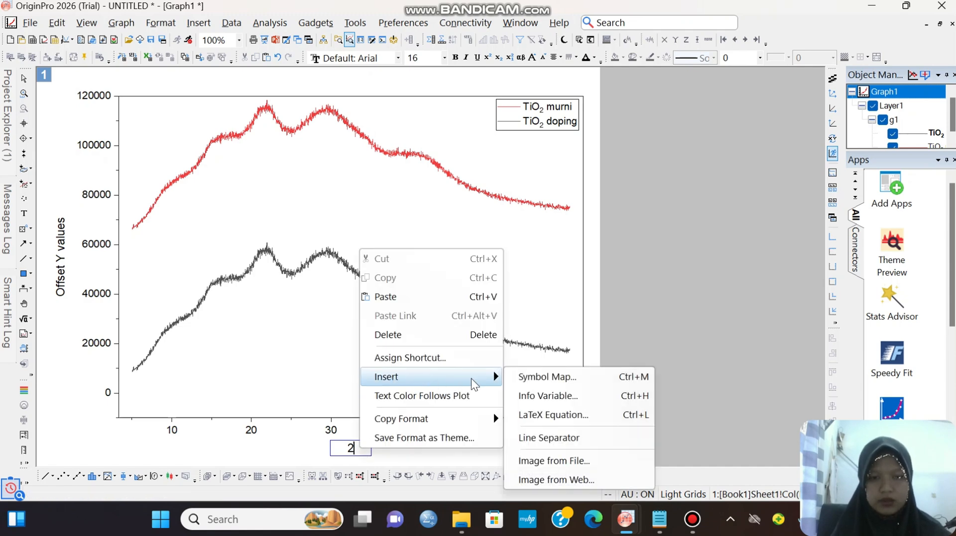
click(523, 379)
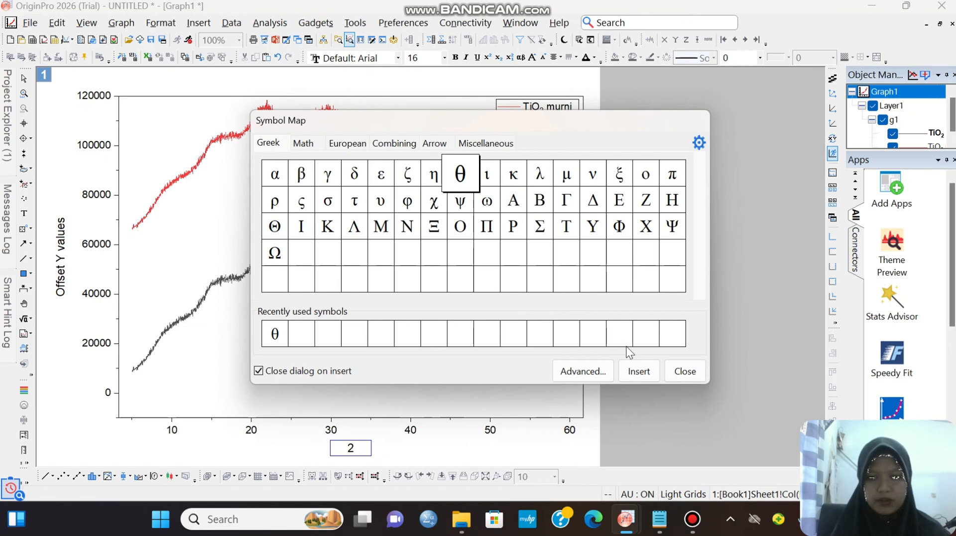
click(639, 371)
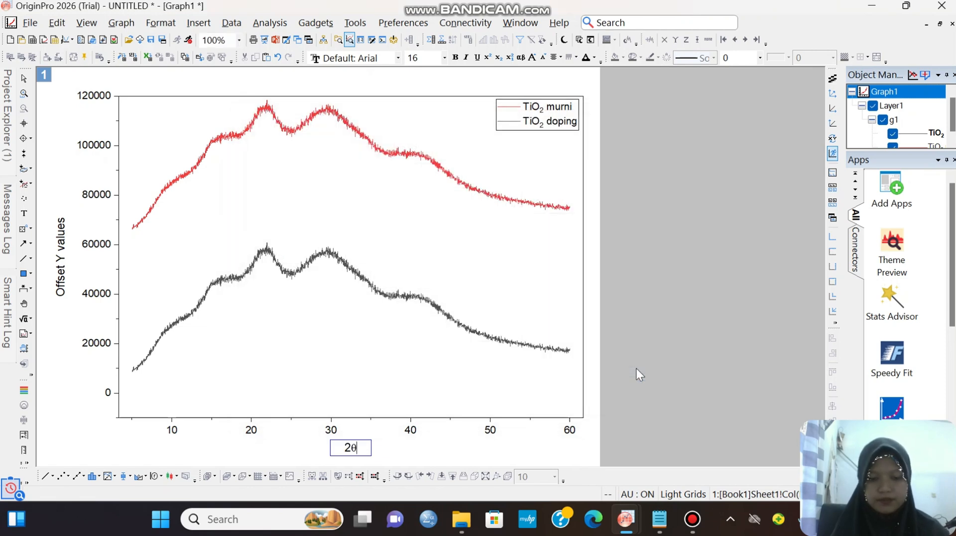
text(()
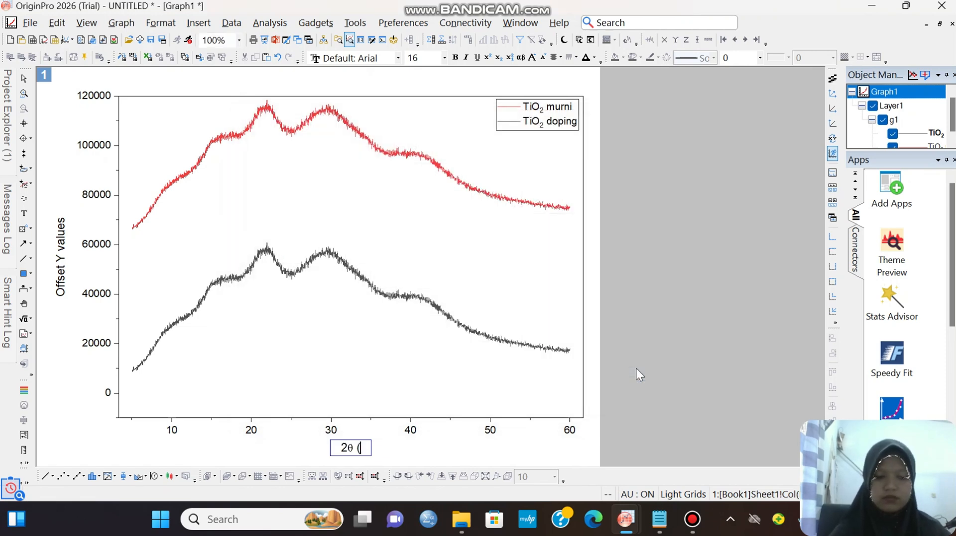
text(regress)
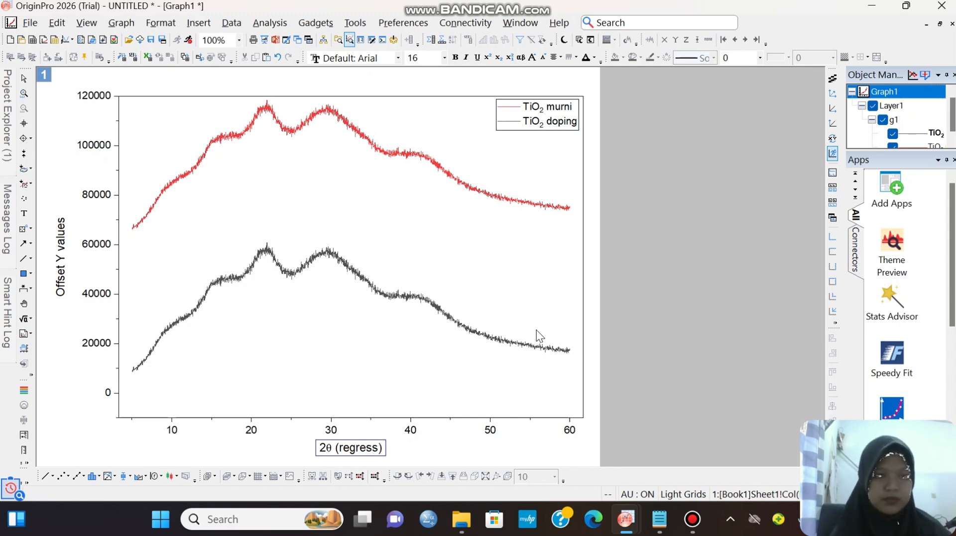
text())
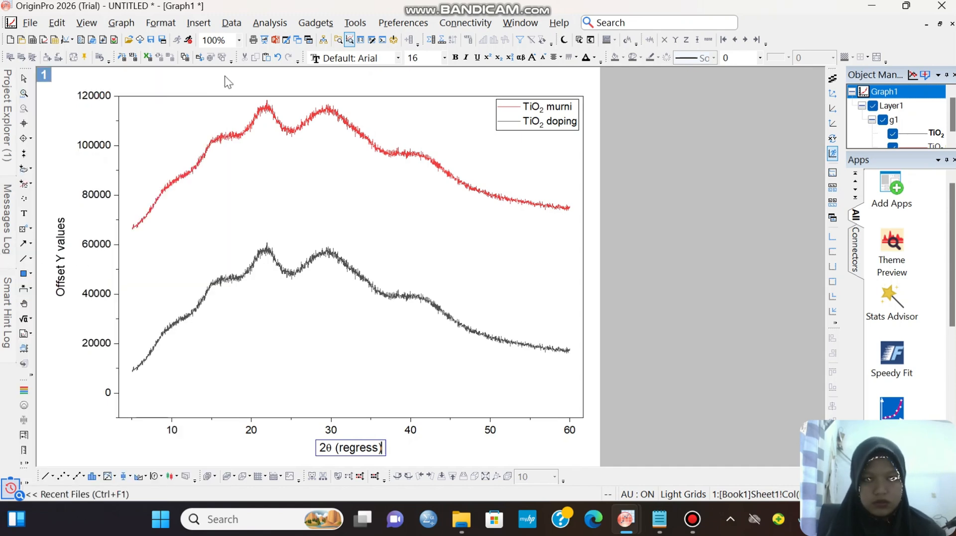
- Replace the vertical axis title "Offset Y values" with "Intensitas"
double_click(61, 262)
click(62, 266)
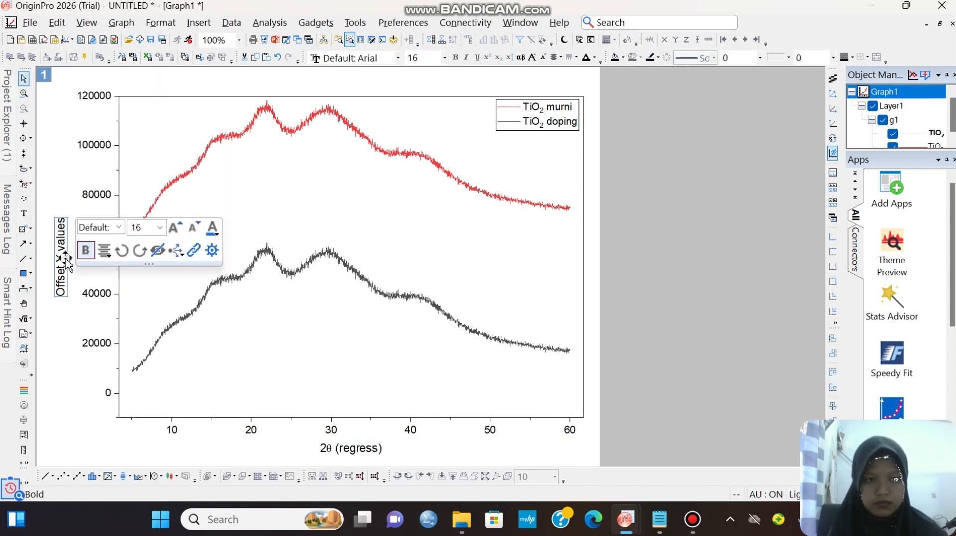
double_click(62, 259)
drag(120, 257, 74, 257)
key(BackSpace)
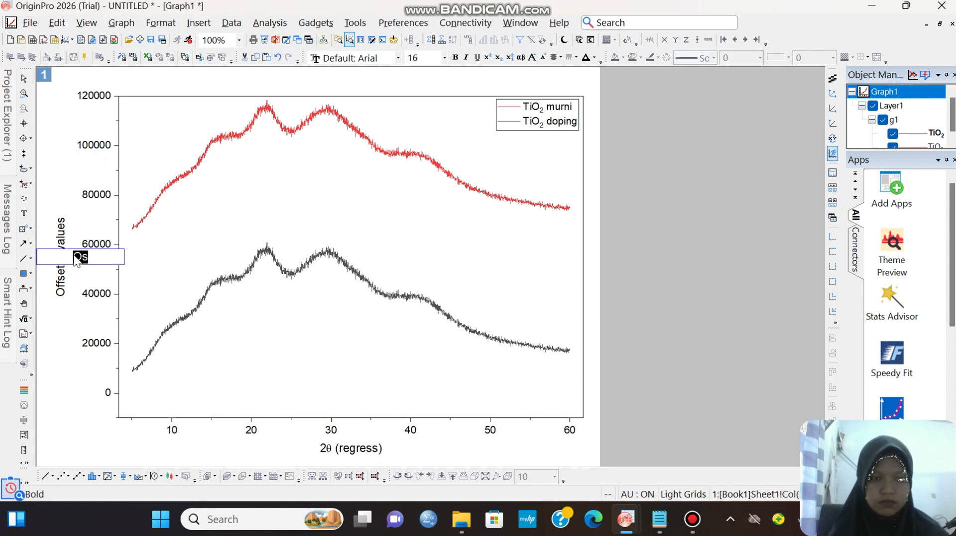
text(in)
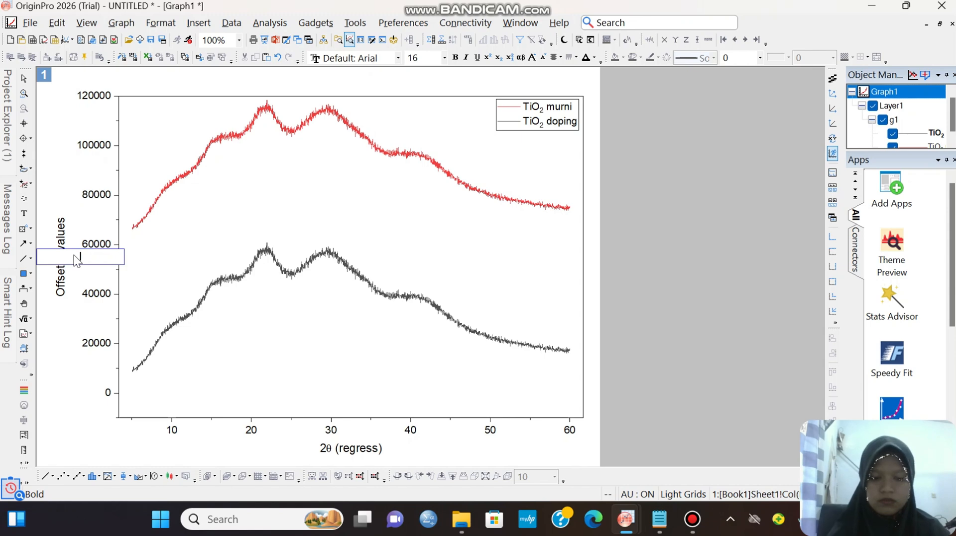
text(Intensitas)
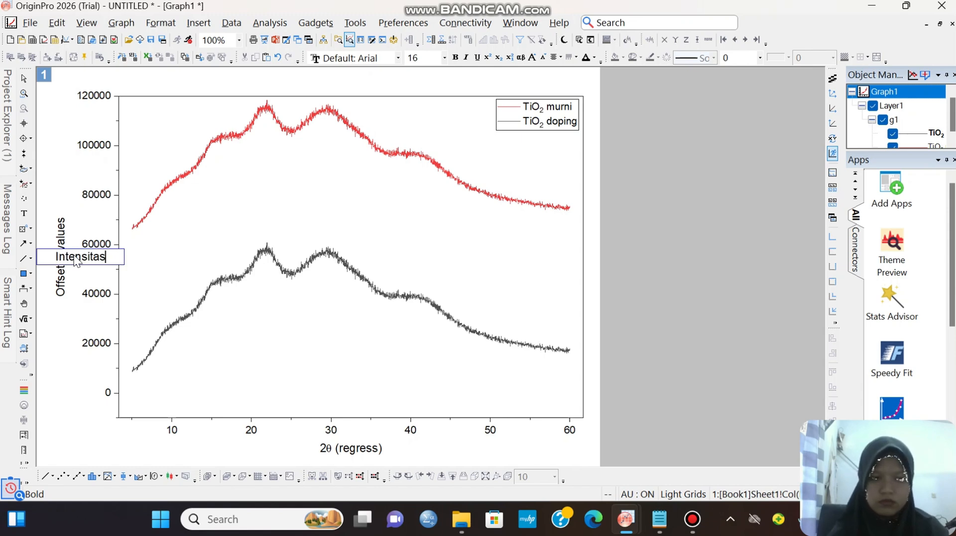
click(67, 337)
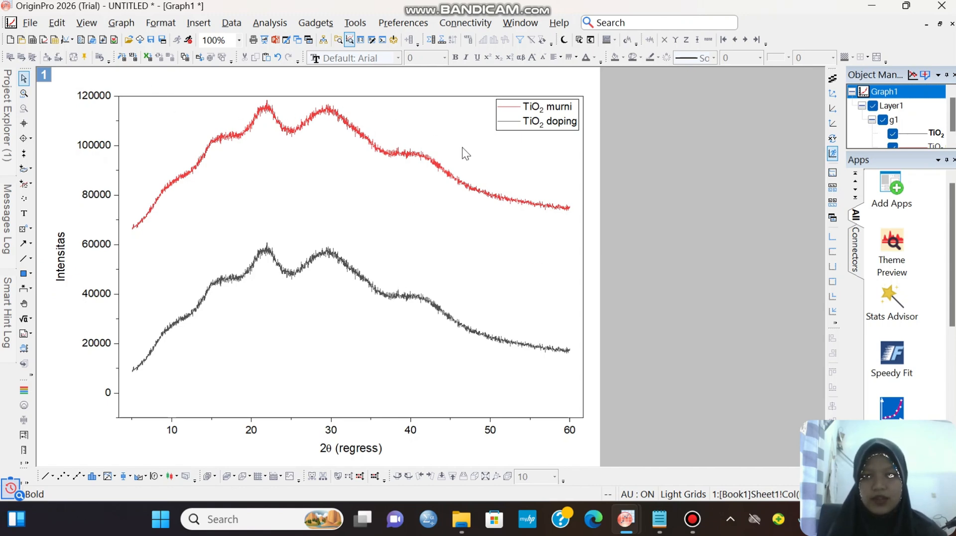
- Set up a graph export as a PNG image with the file name "XRD perbandingan TiO2"
right_click(440, 130)
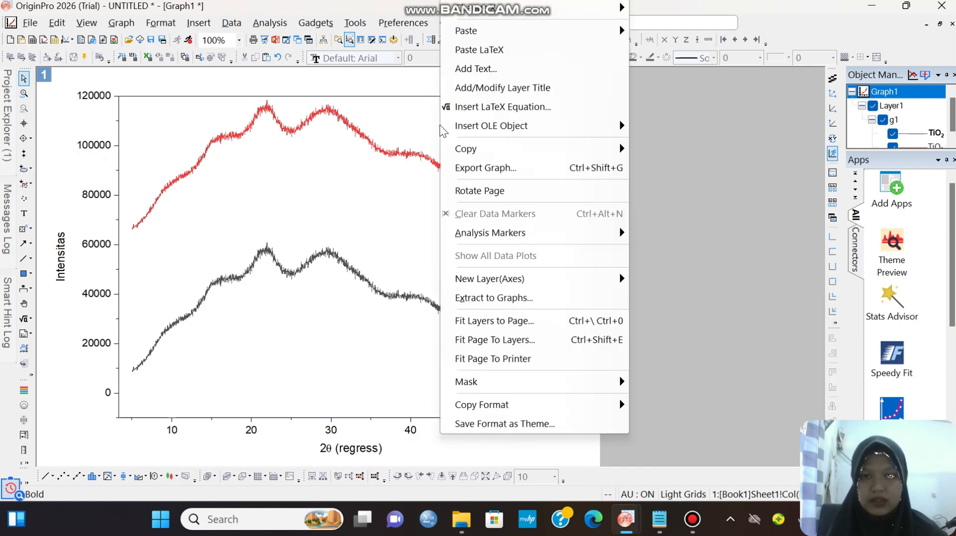
click(469, 168)
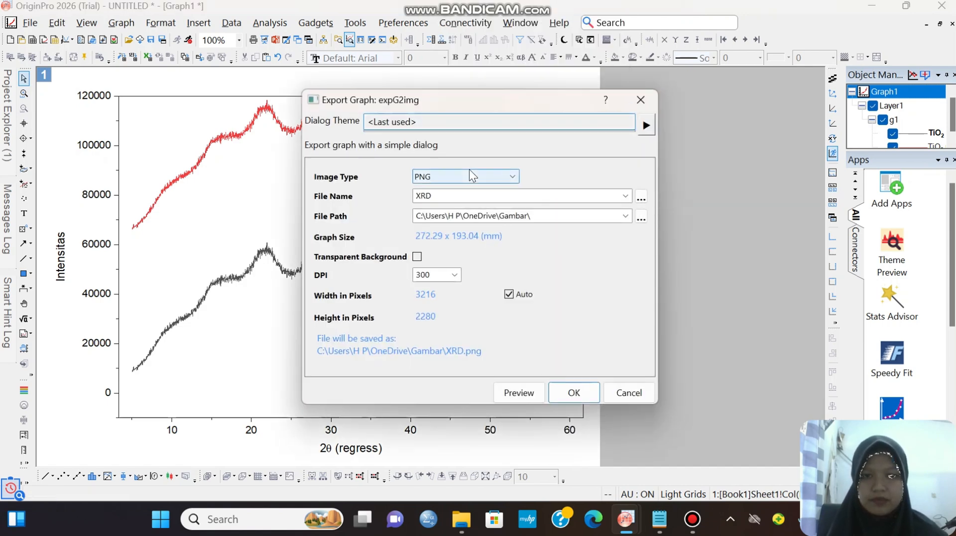
double_click(455, 192)
click(455, 191)
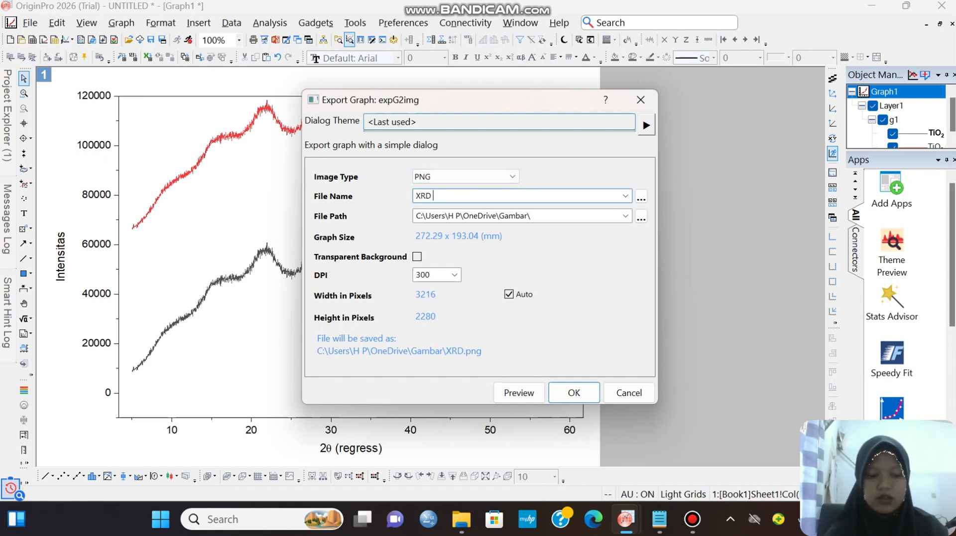
text(perbandin)
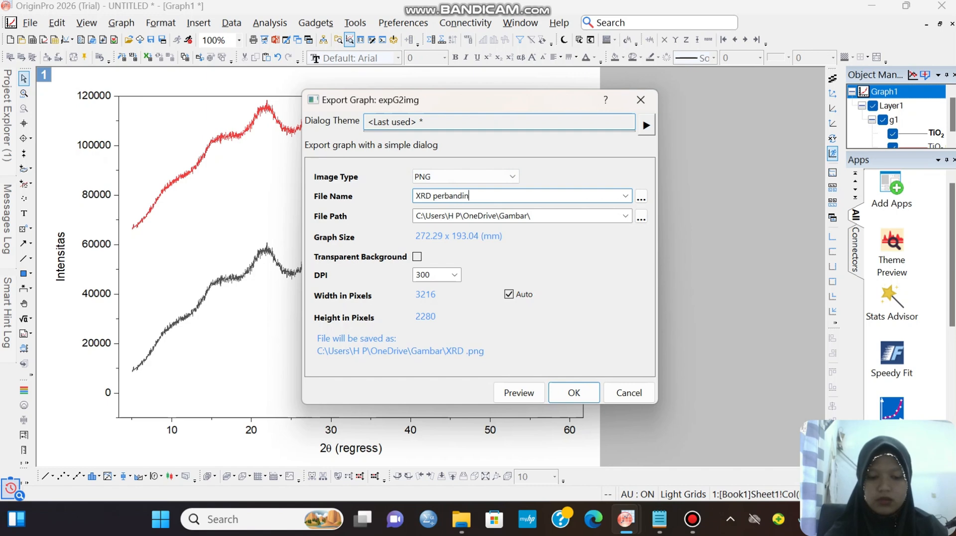
text(gny)
key(BackSpace)
key(BackSpace)
text(an)
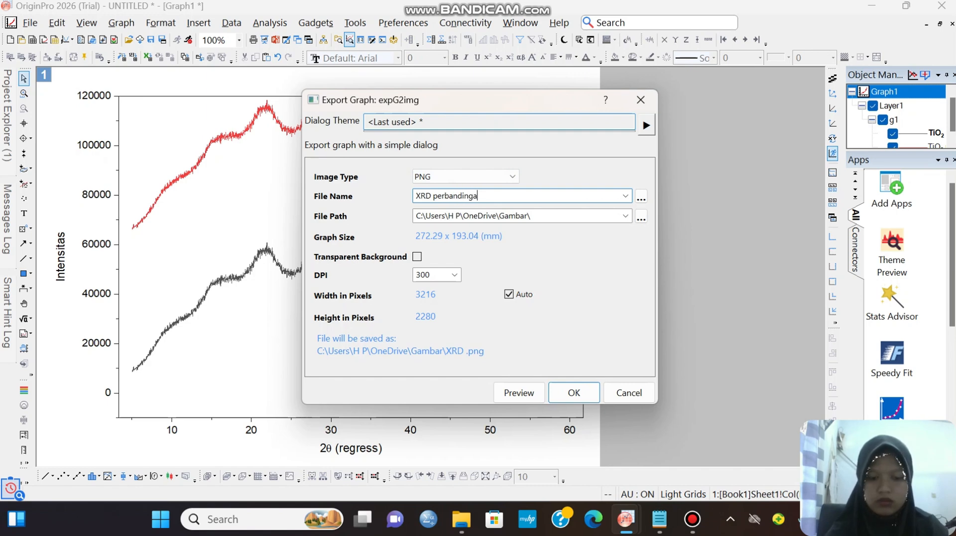
text( Ti)
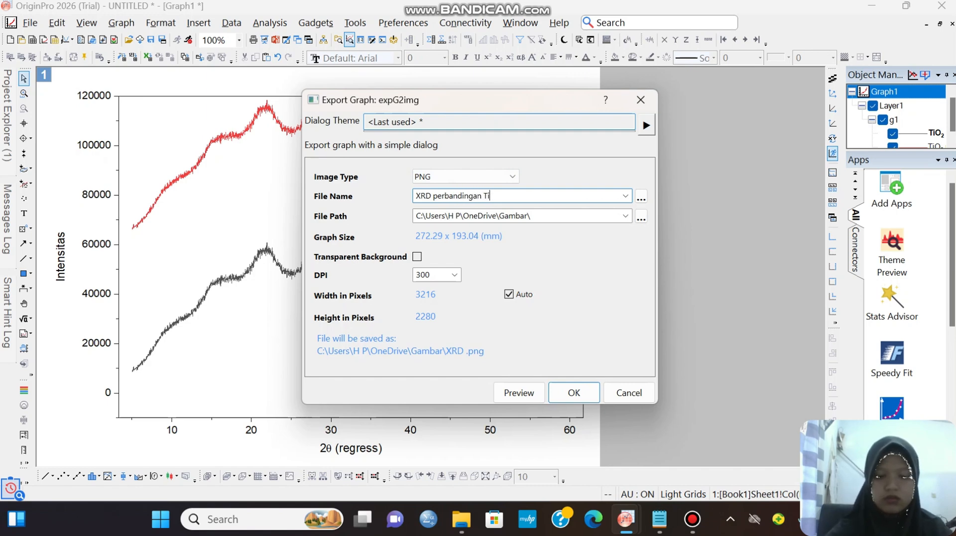
text(O)
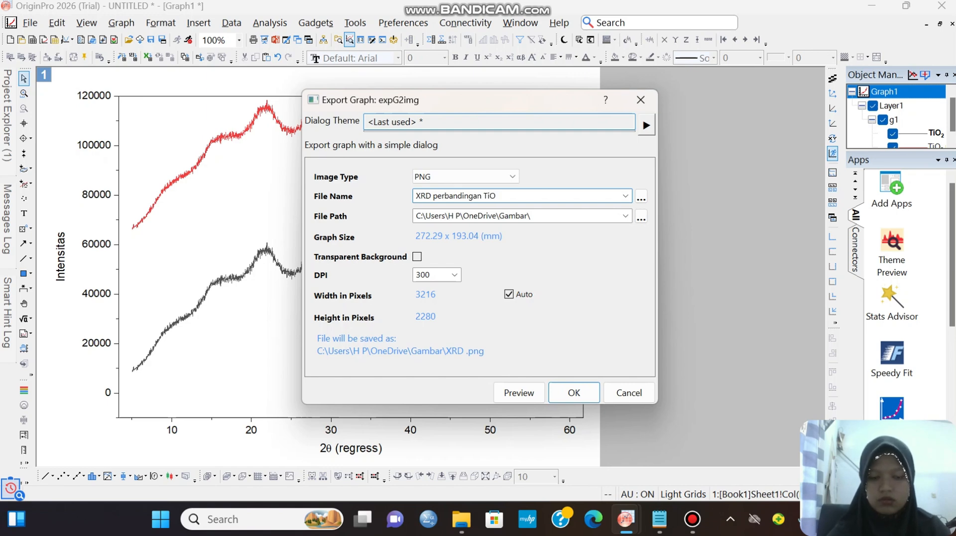
text(2)
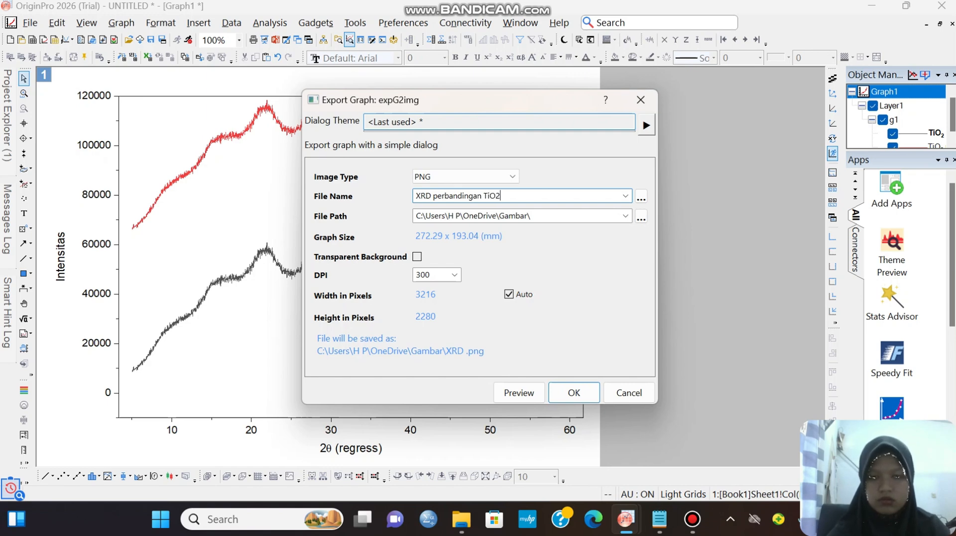
- Choose the Gambar folder as the destination, export the graph, and check the saved image in File Explorer before returning to the graph
click(640, 218)
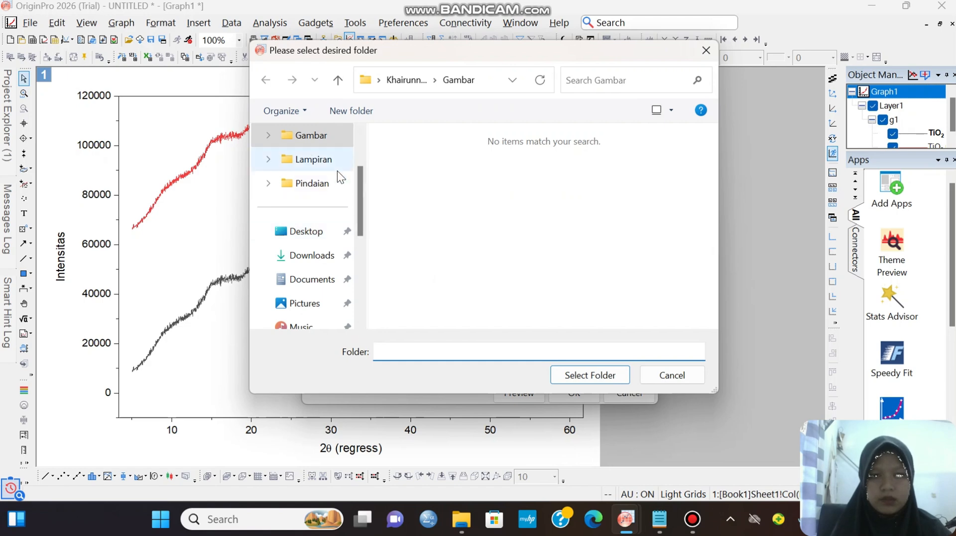
click(575, 375)
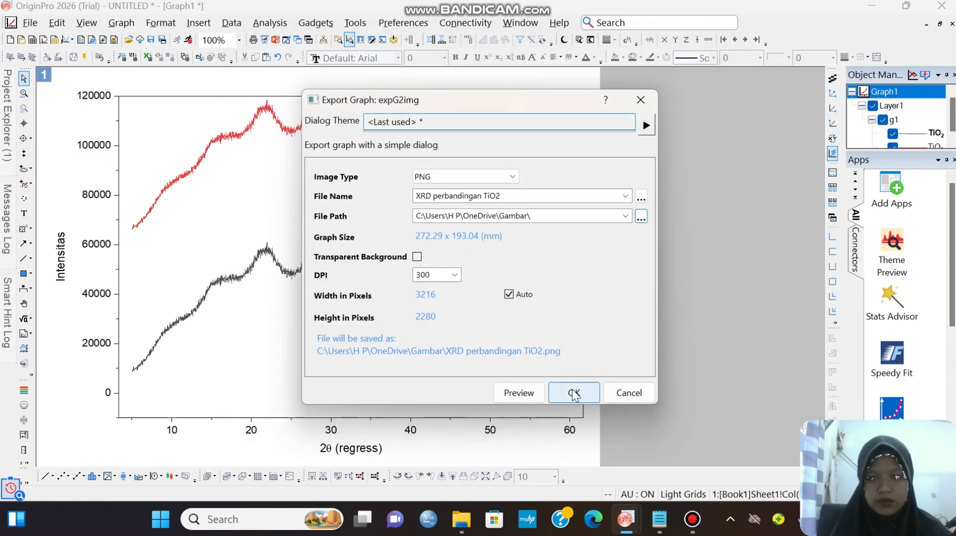
click(573, 393)
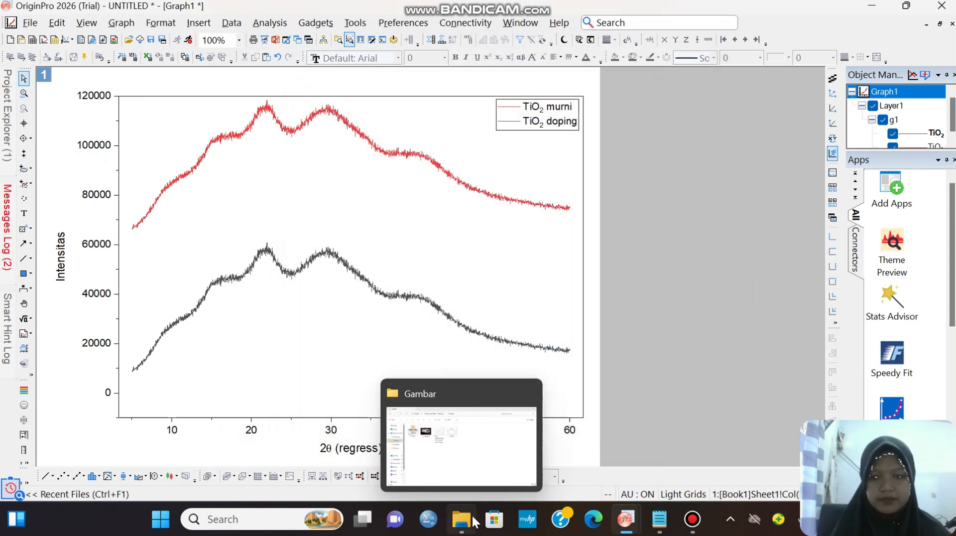
click(474, 521)
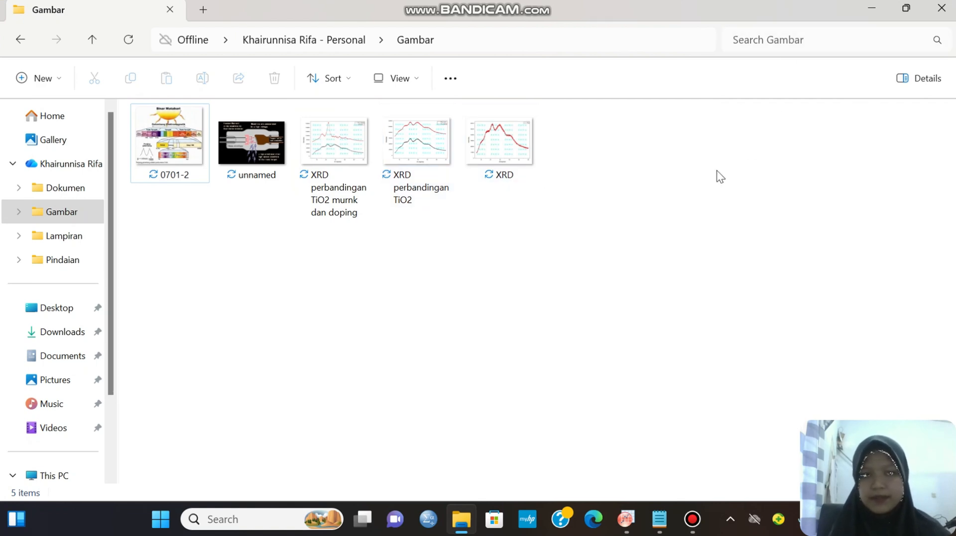
click(871, 8)
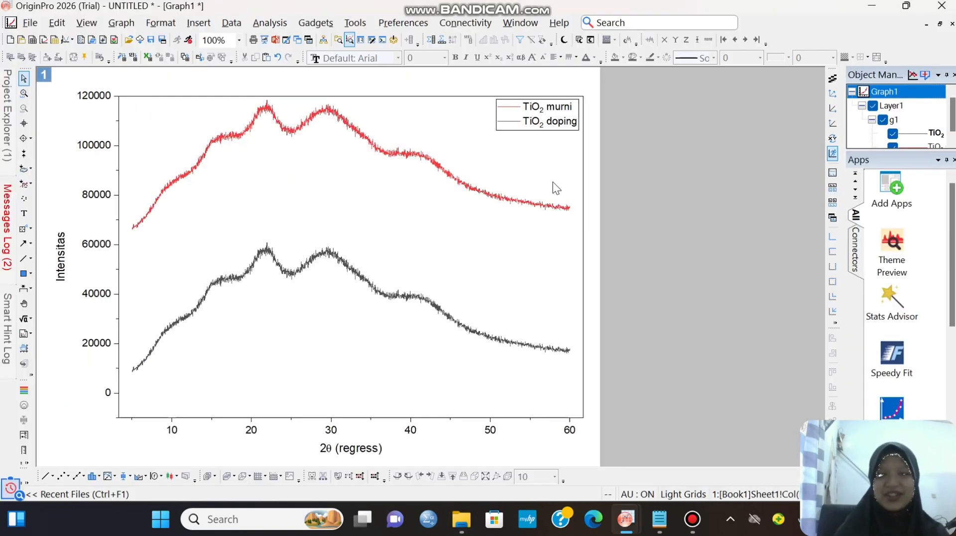